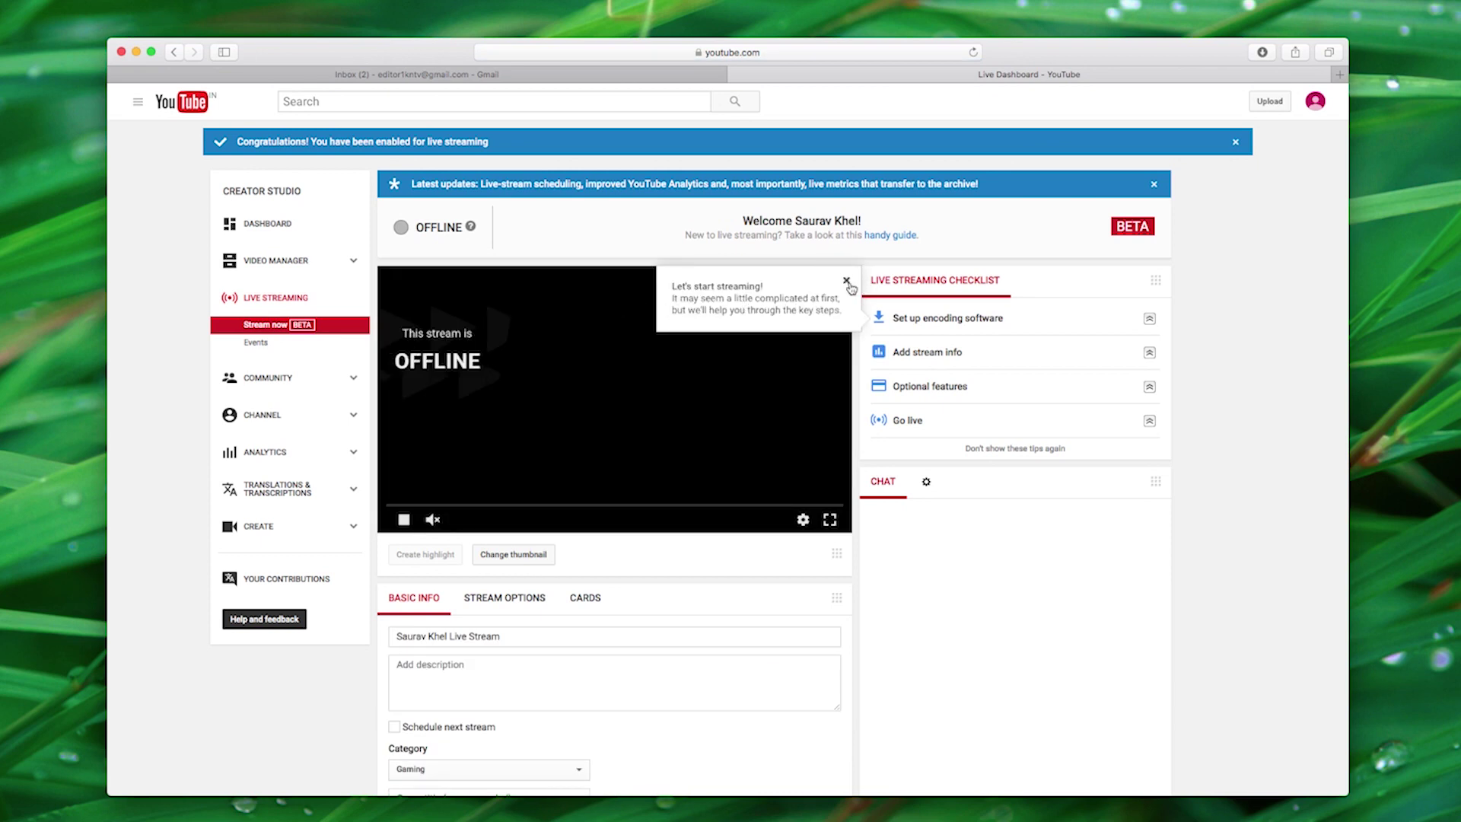
- Dismiss the streaming tip and both announcement banners, then reveal the encoder stream key
click(847, 282)
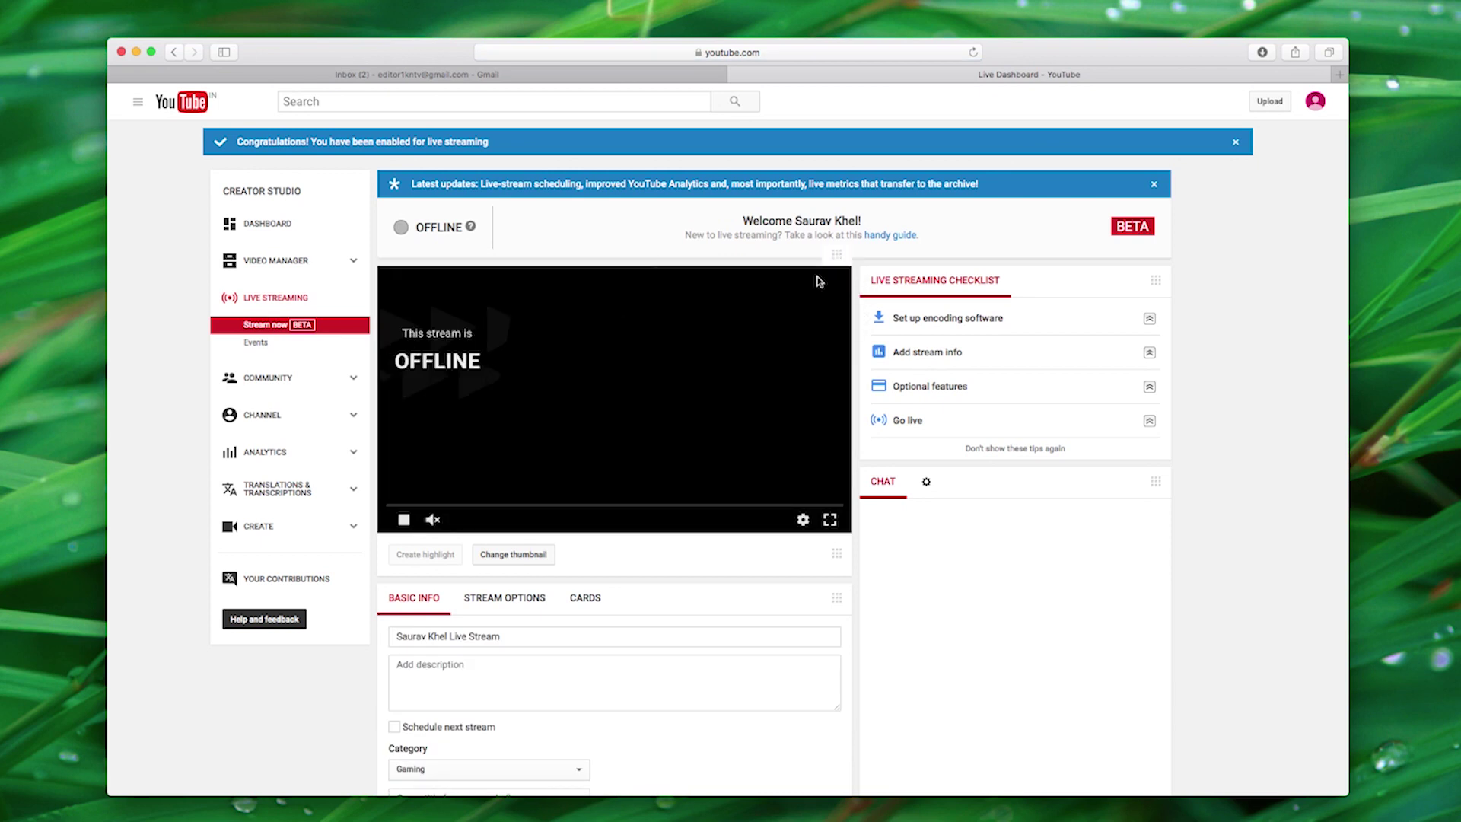
click(1152, 184)
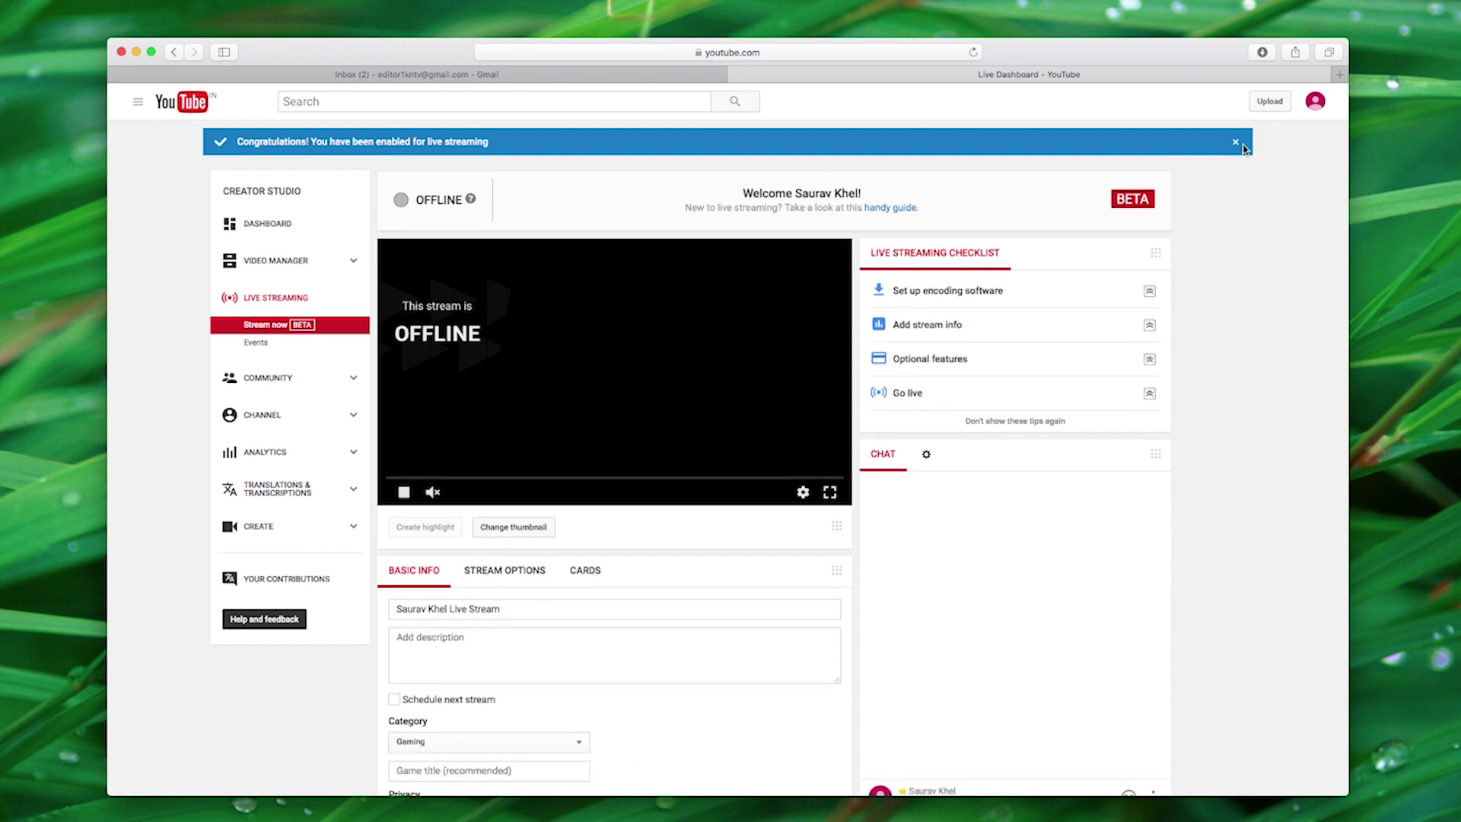
click(1236, 143)
scroll(1221, 348, down, 5)
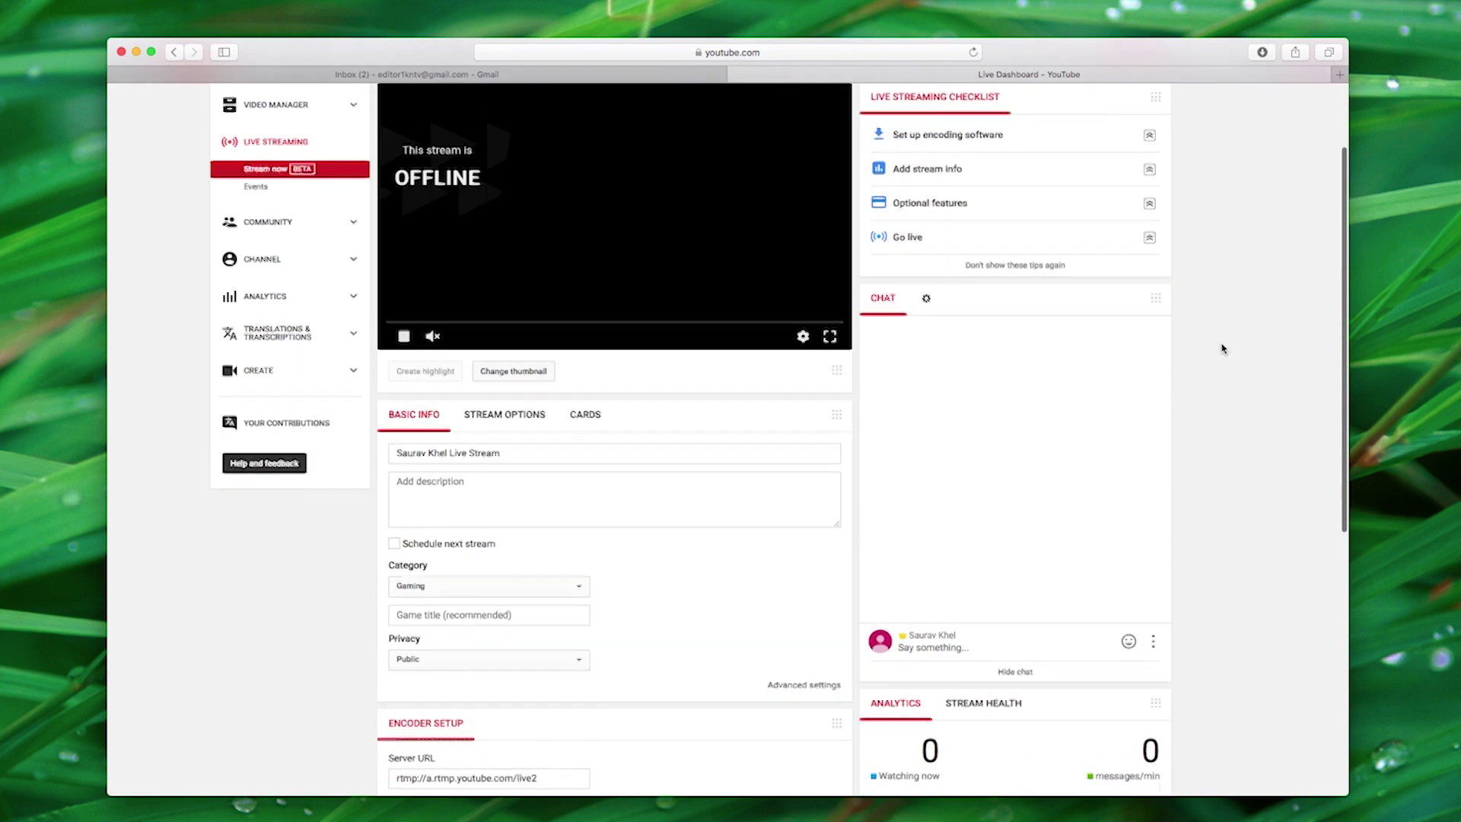
scroll(1215, 348, down, 1)
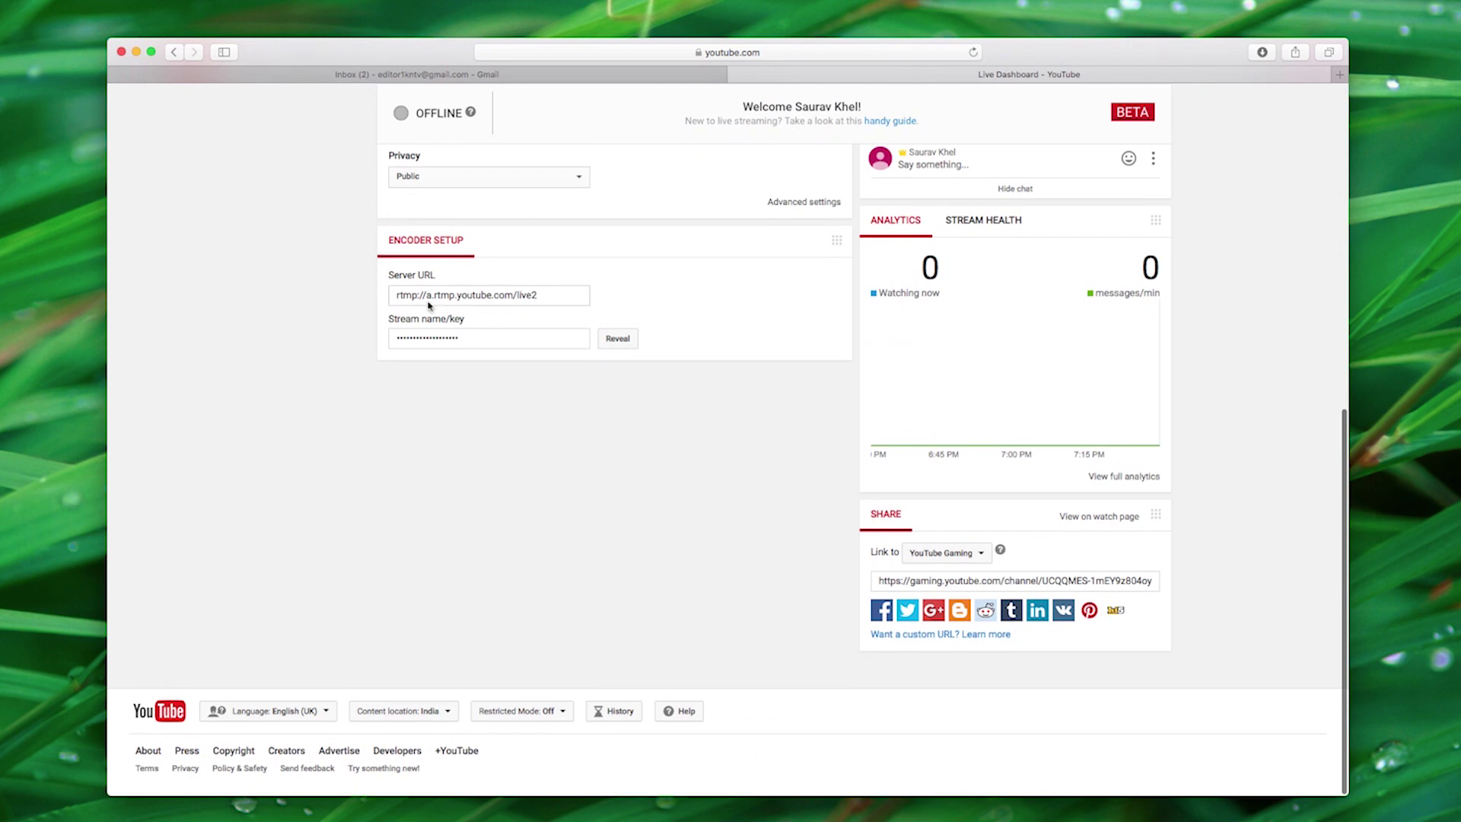
click(616, 339)
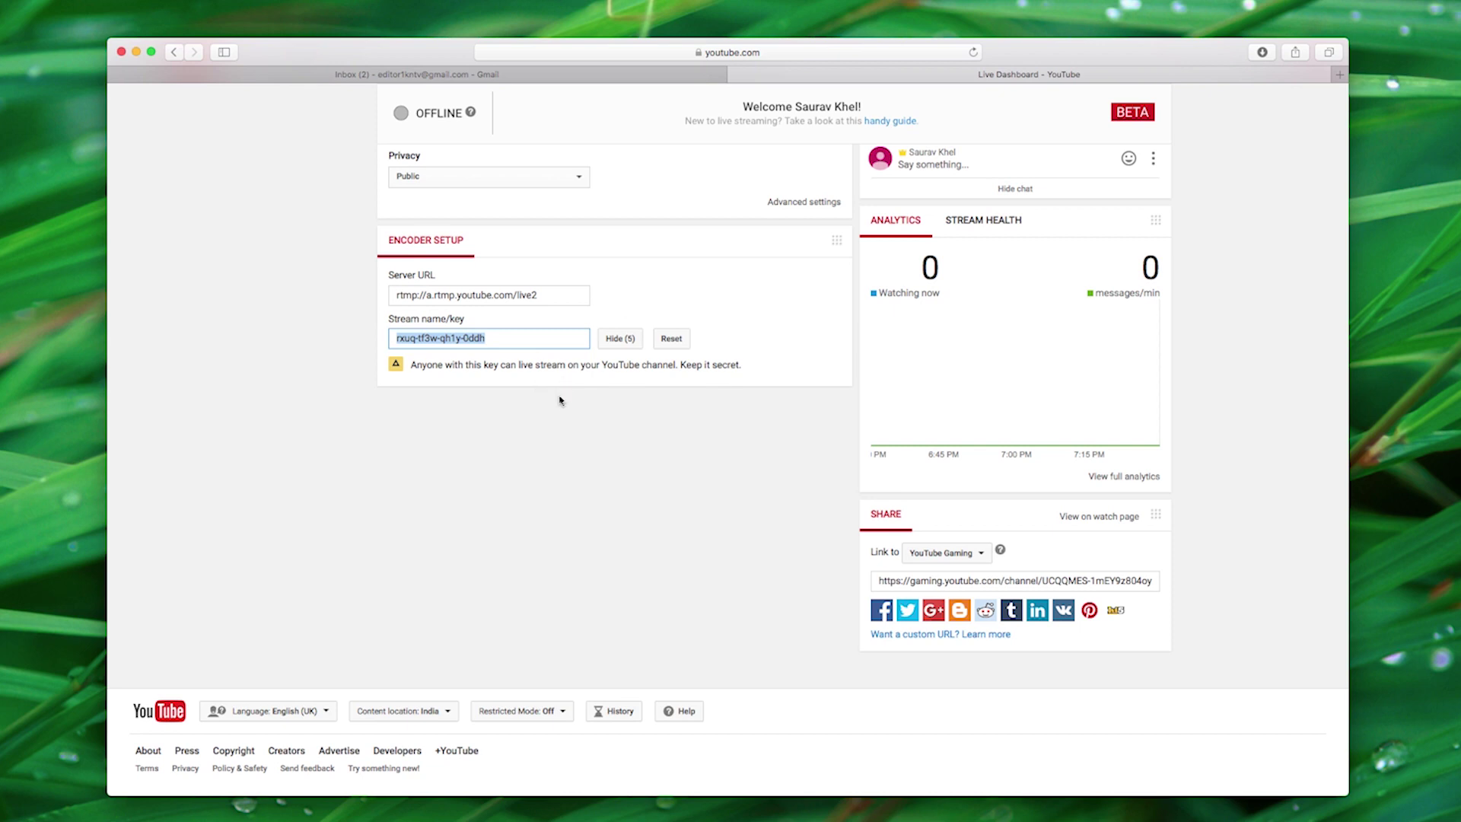
scroll(560, 402, up, 10)
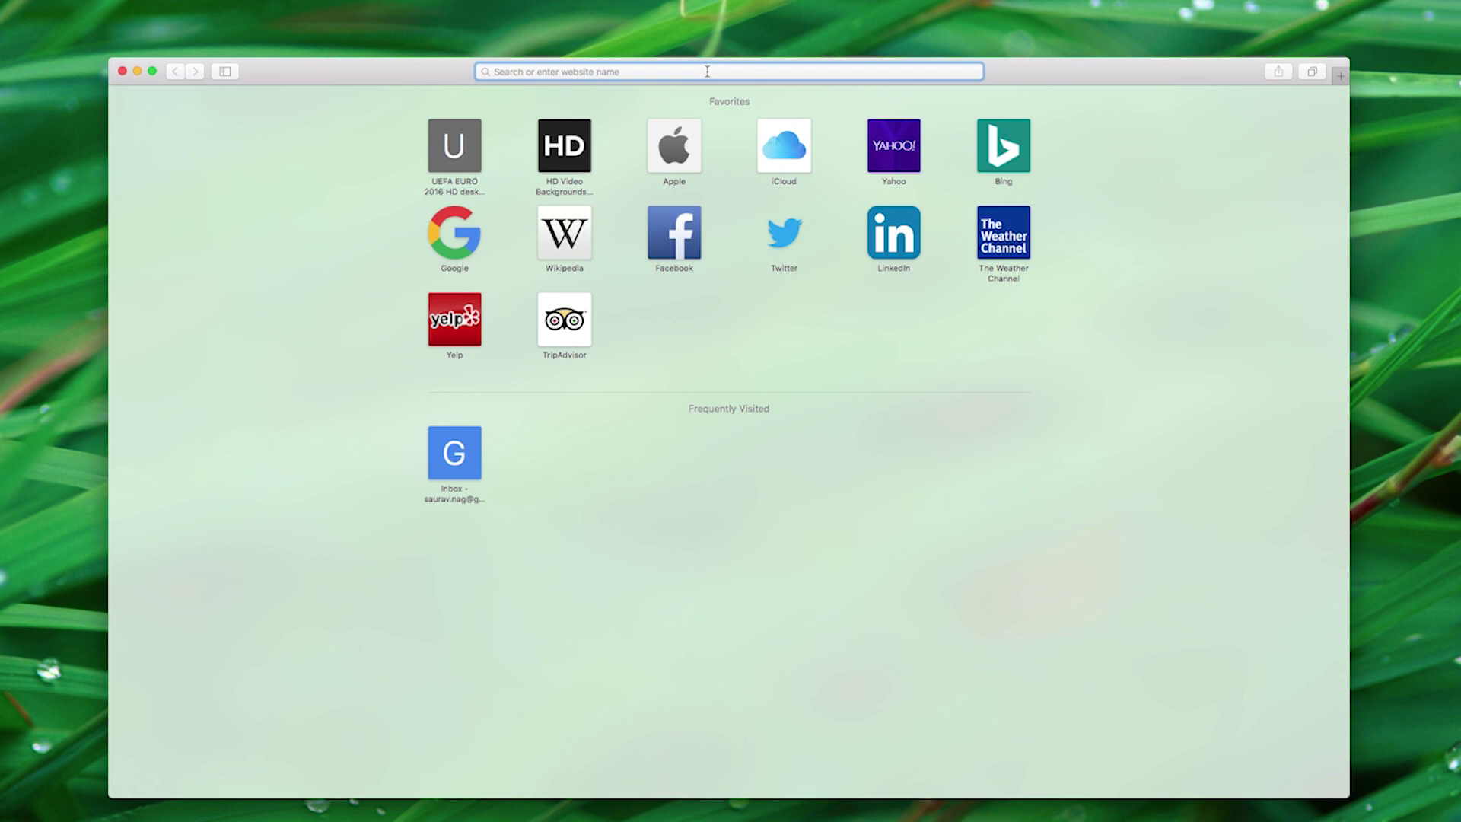
text(obs live stream)
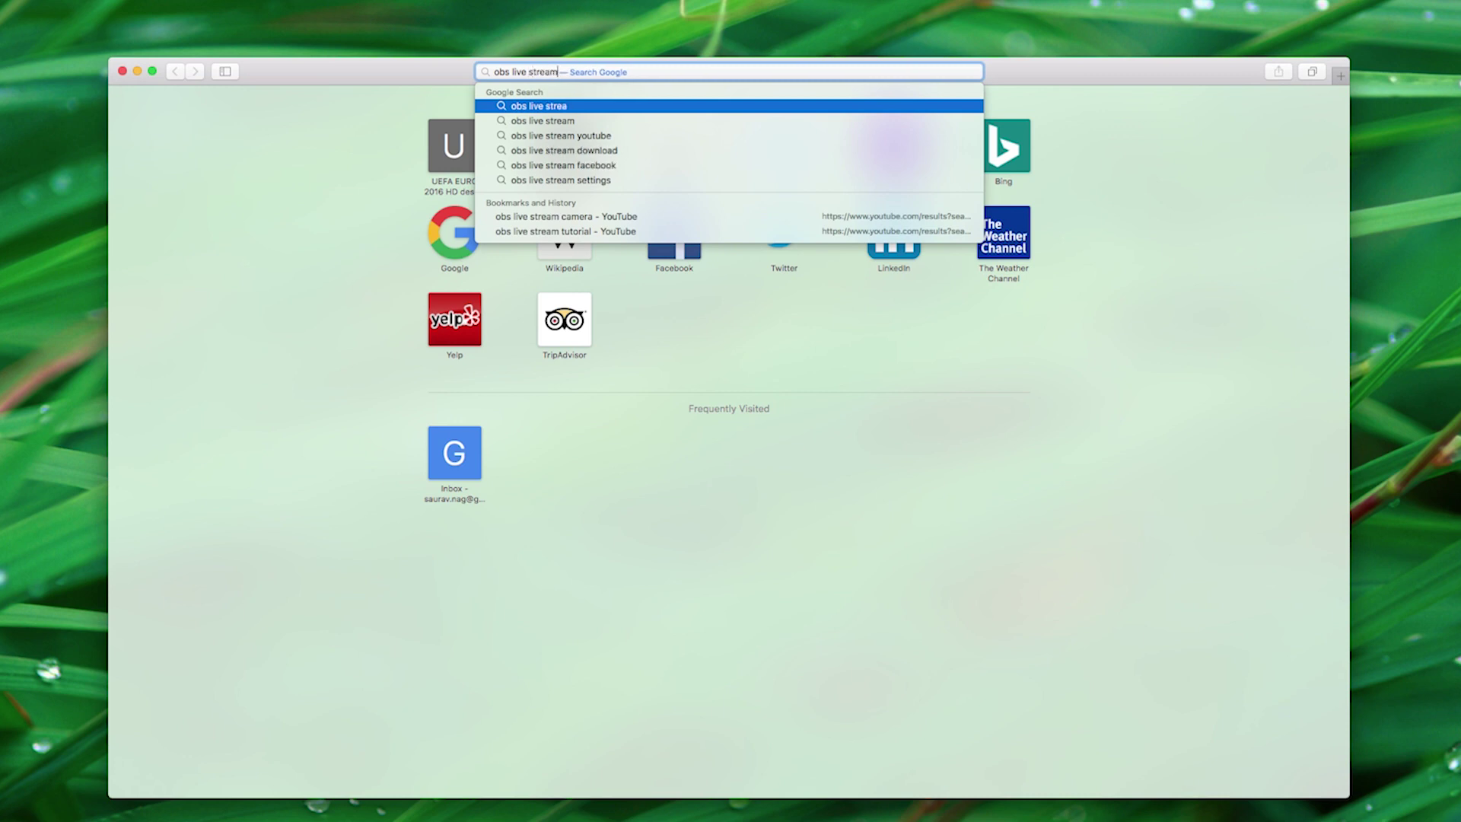
- Search 'obs live stream', reach obsproject.com and download the Mac OSX 10.8+ OBS Studio installer
key(Return)
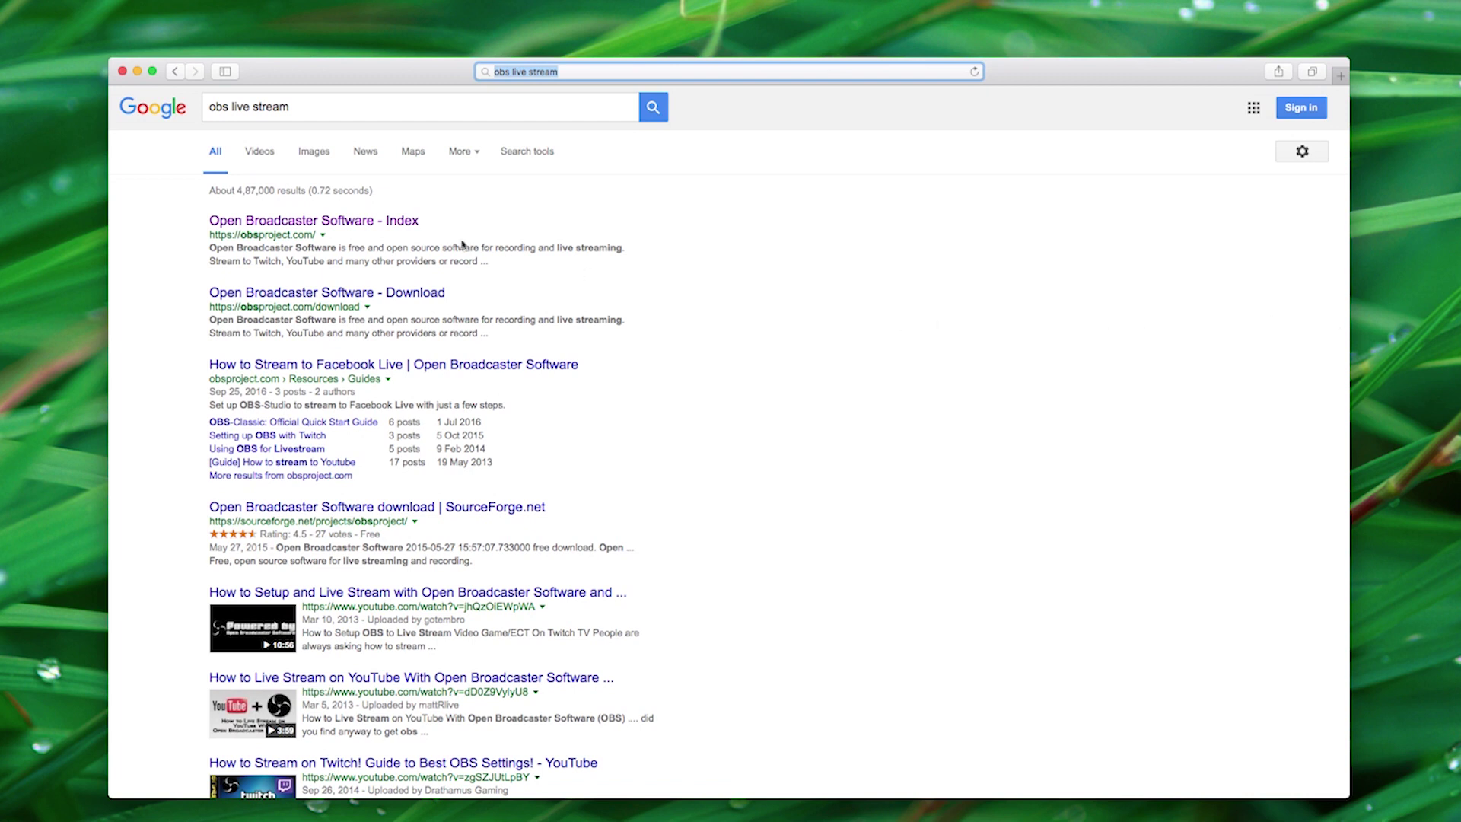
click(273, 230)
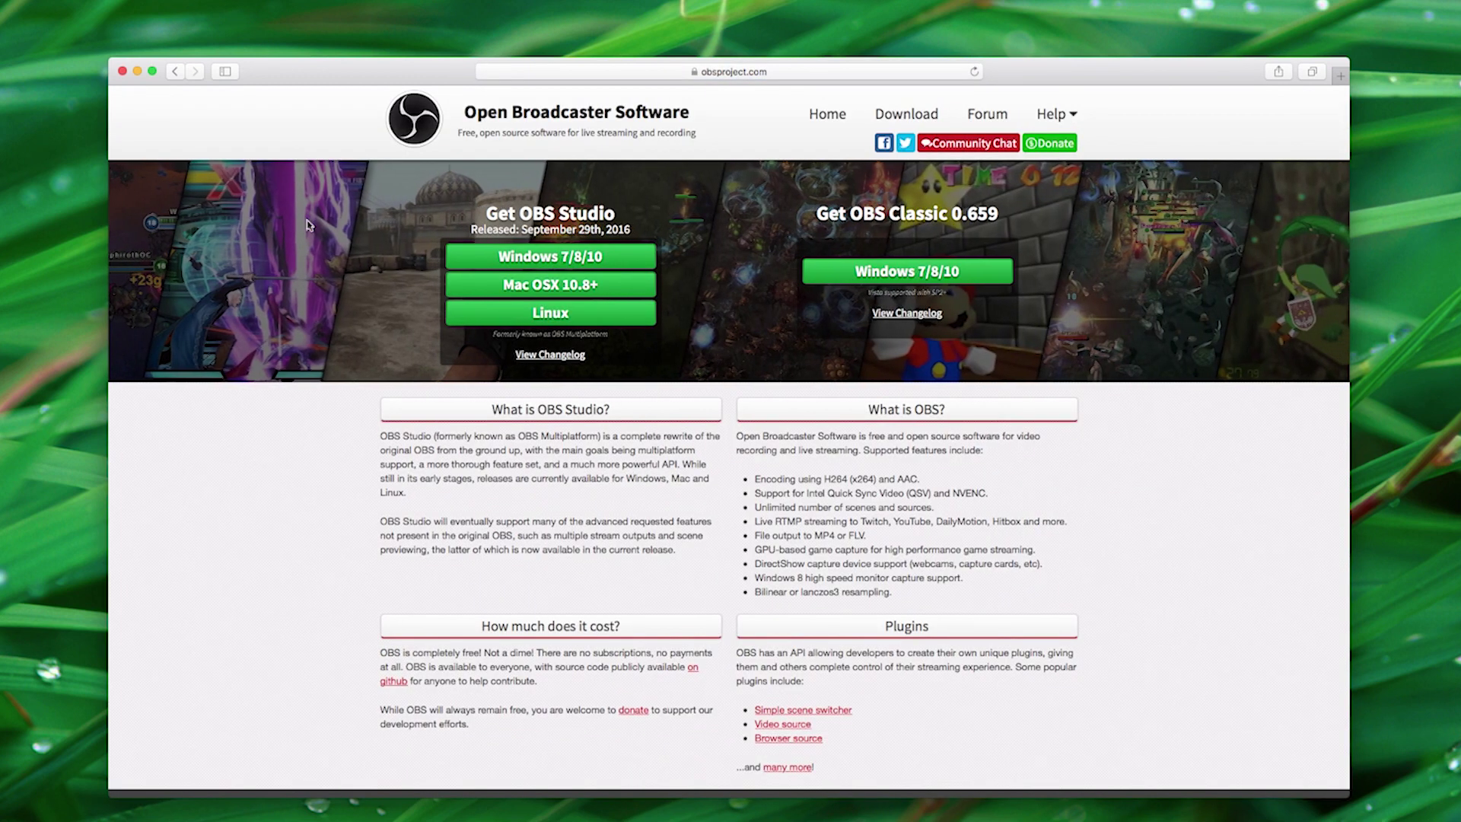
click(567, 289)
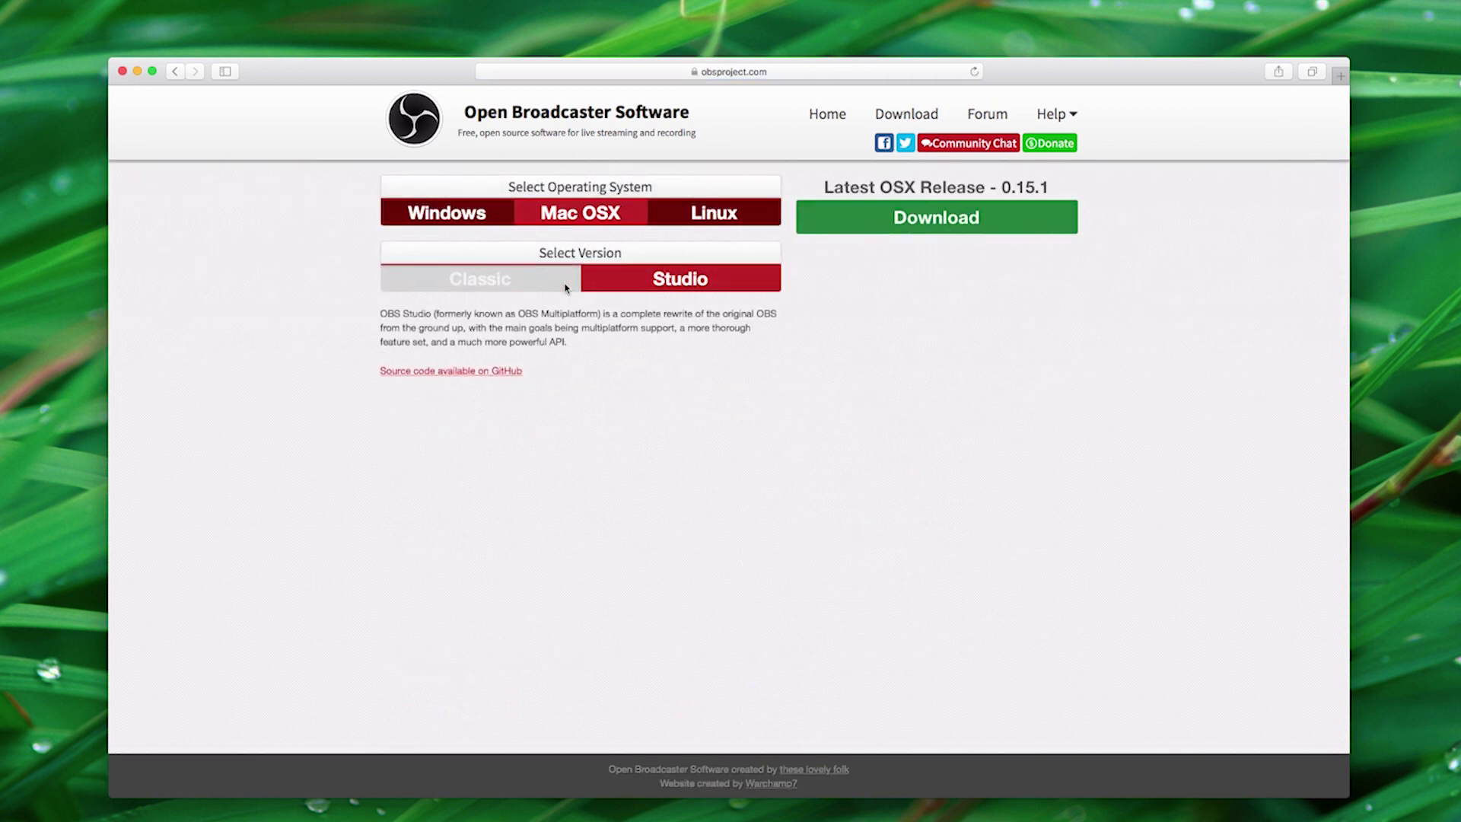
click(964, 232)
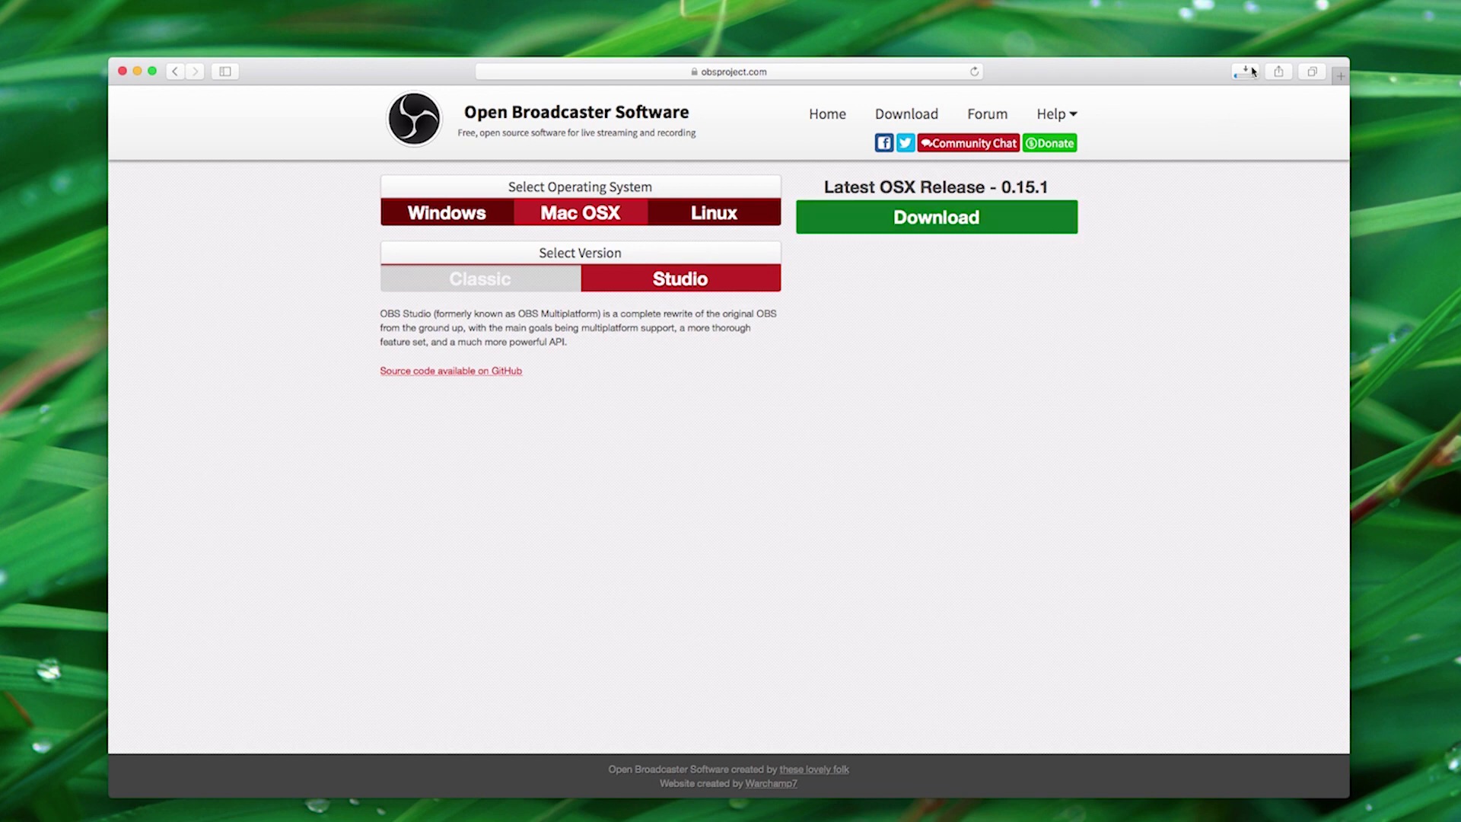
click(1251, 71)
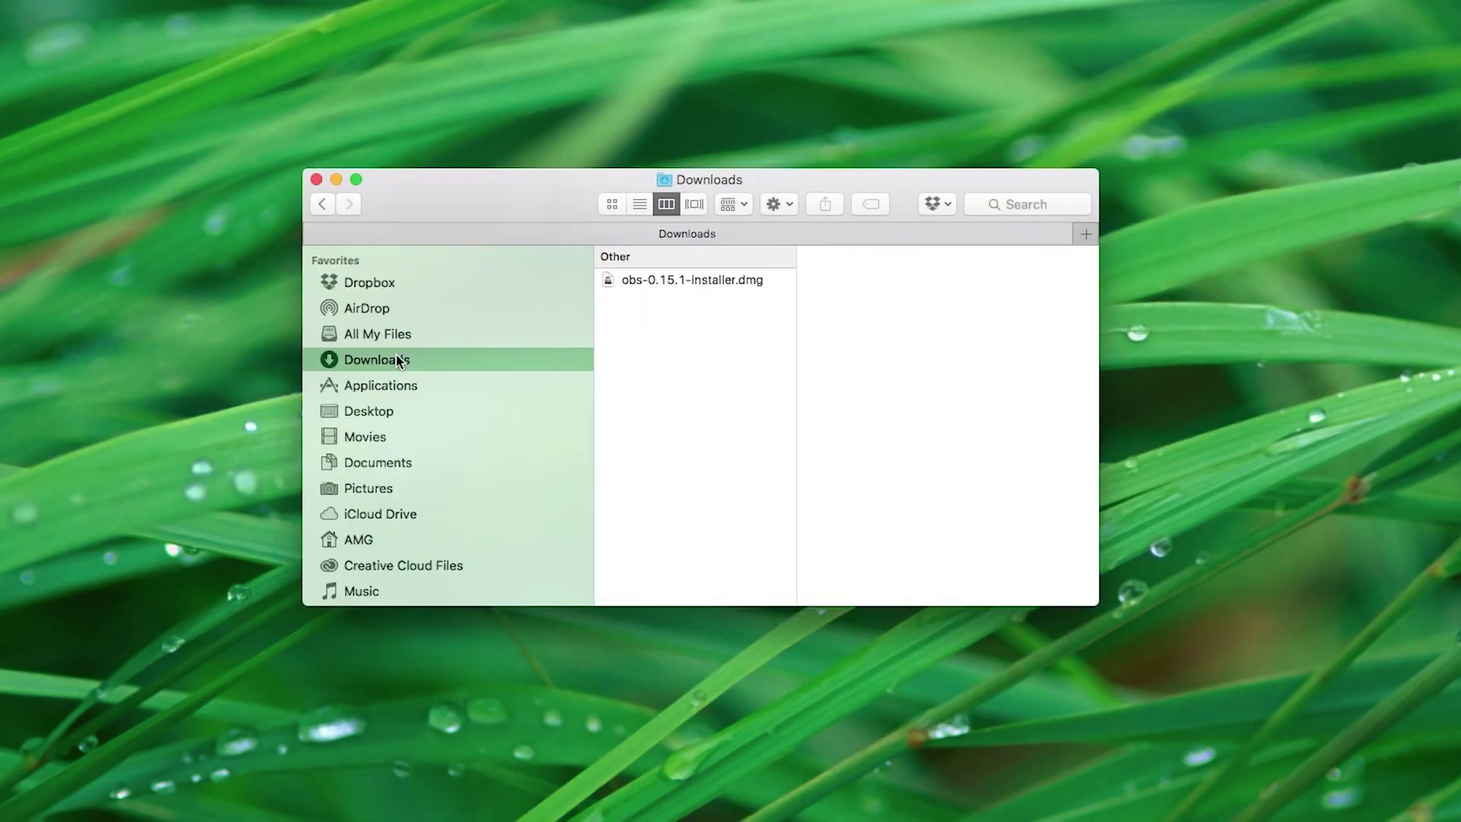
- Mount the downloaded OBS disk image and launch its OBS.pkg installer
click(617, 281)
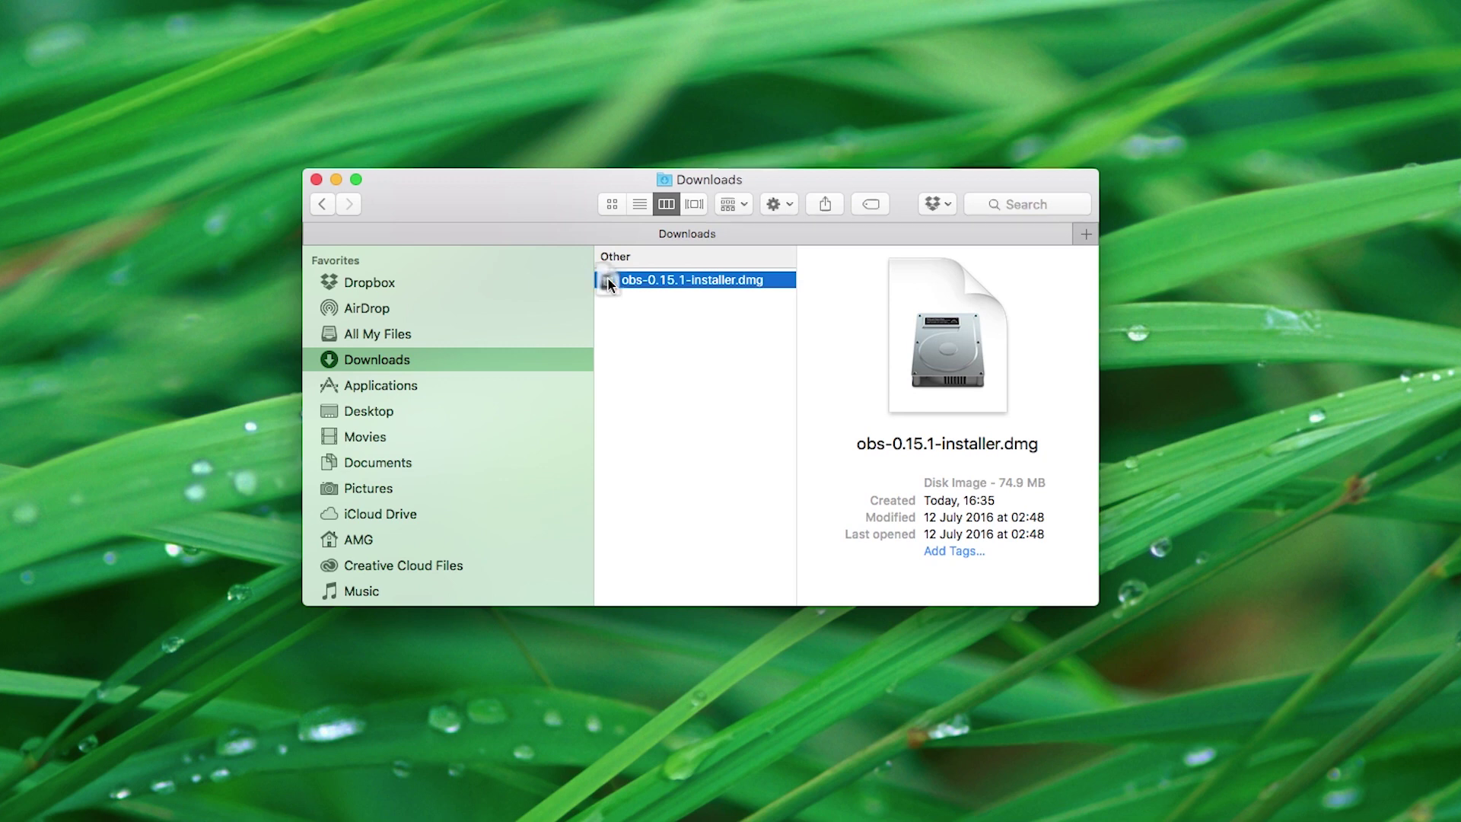
double_click(607, 278)
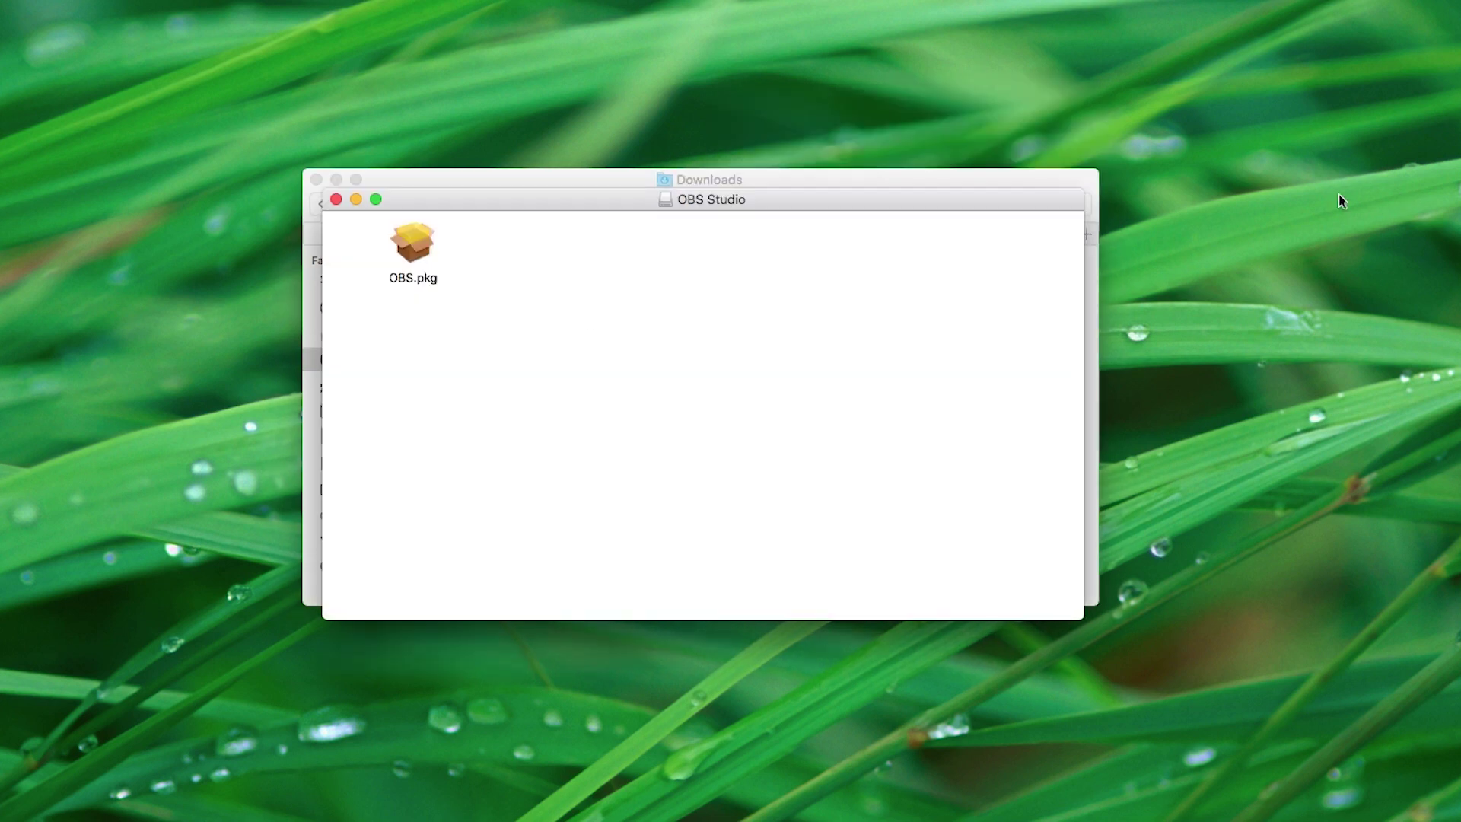
double_click(416, 245)
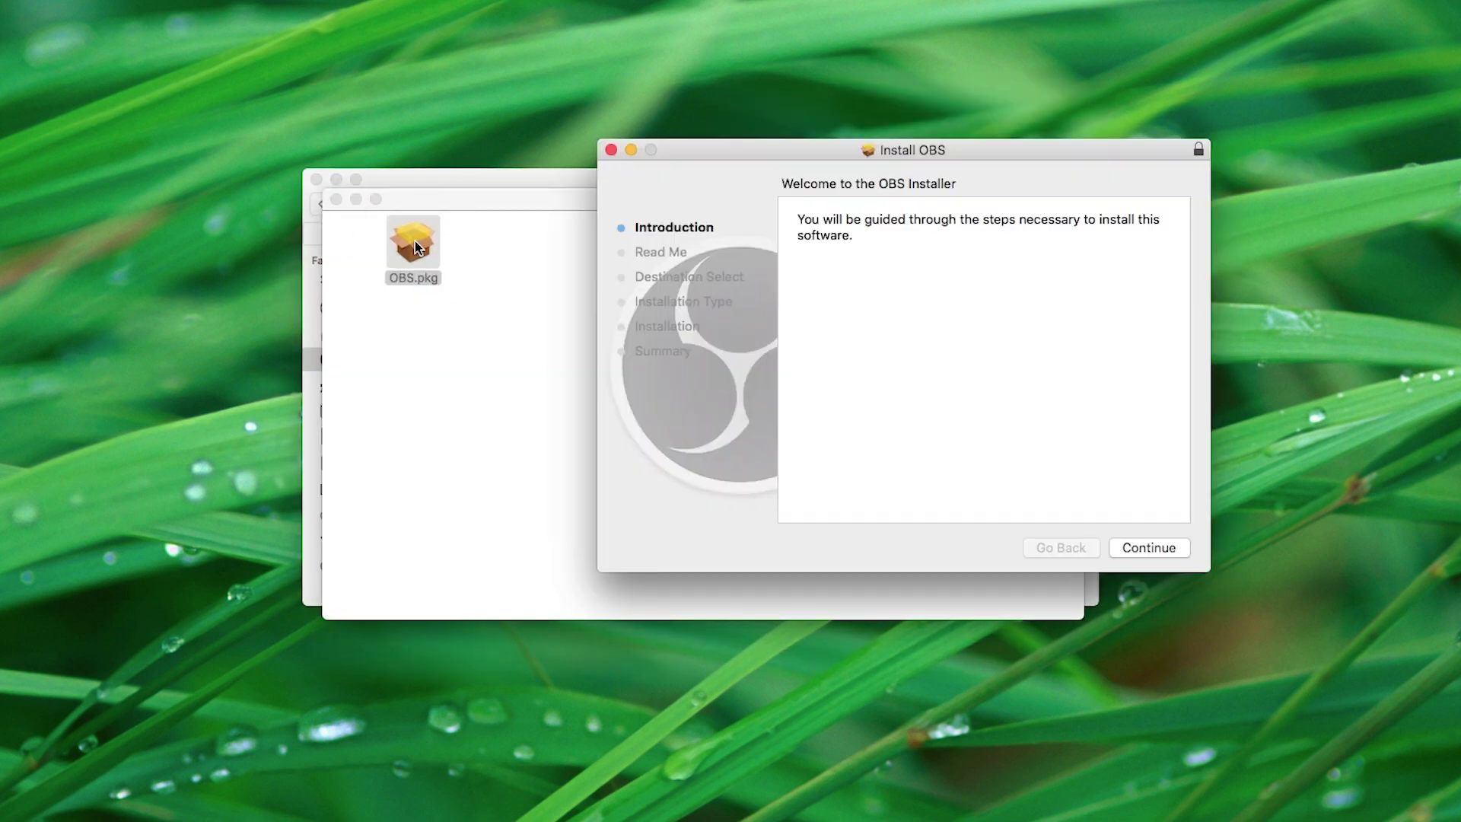
- Run the standard OBS installation with administrator approval and close the finished installer
click(1153, 549)
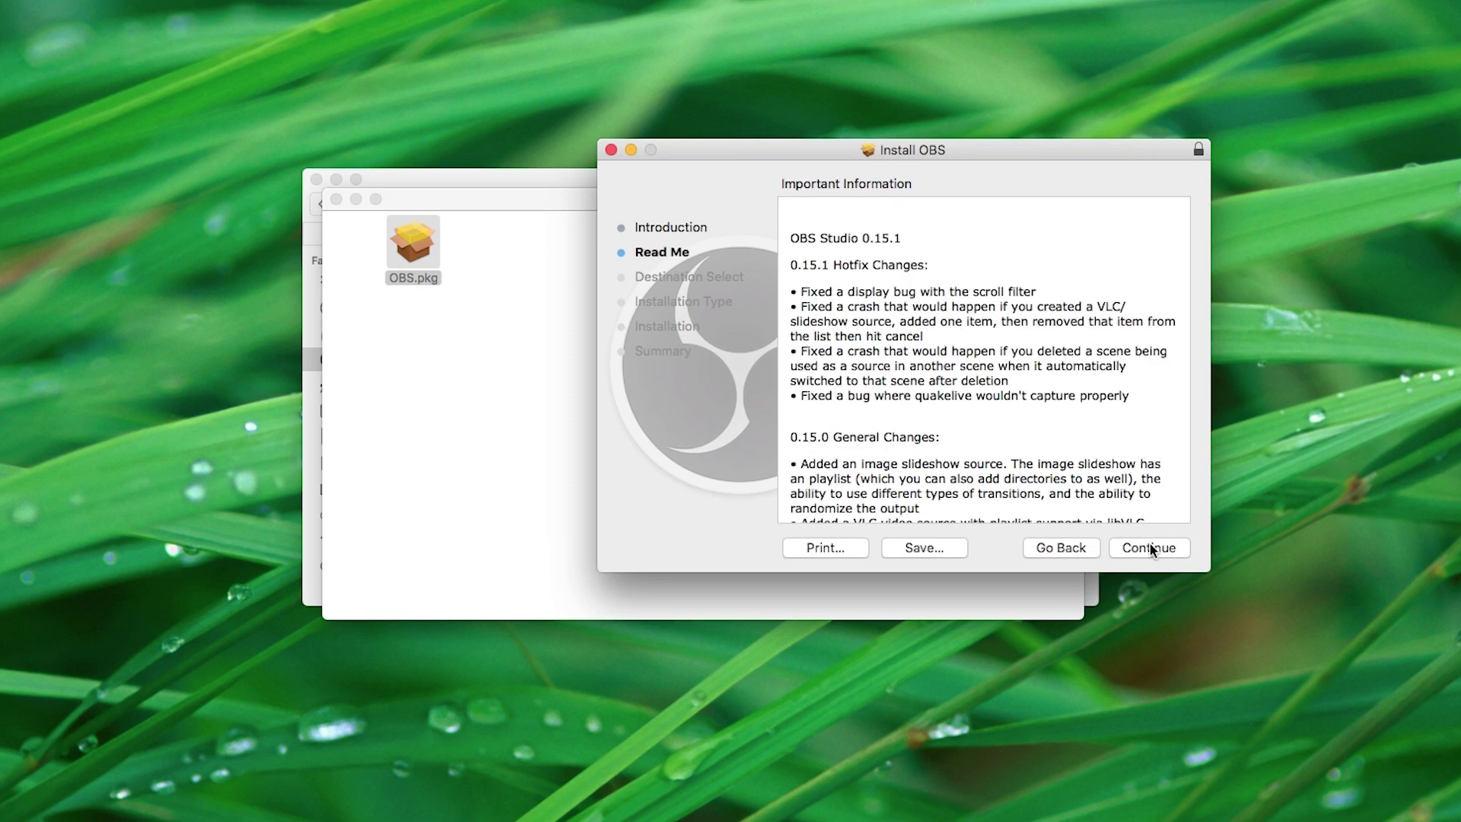
click(1154, 550)
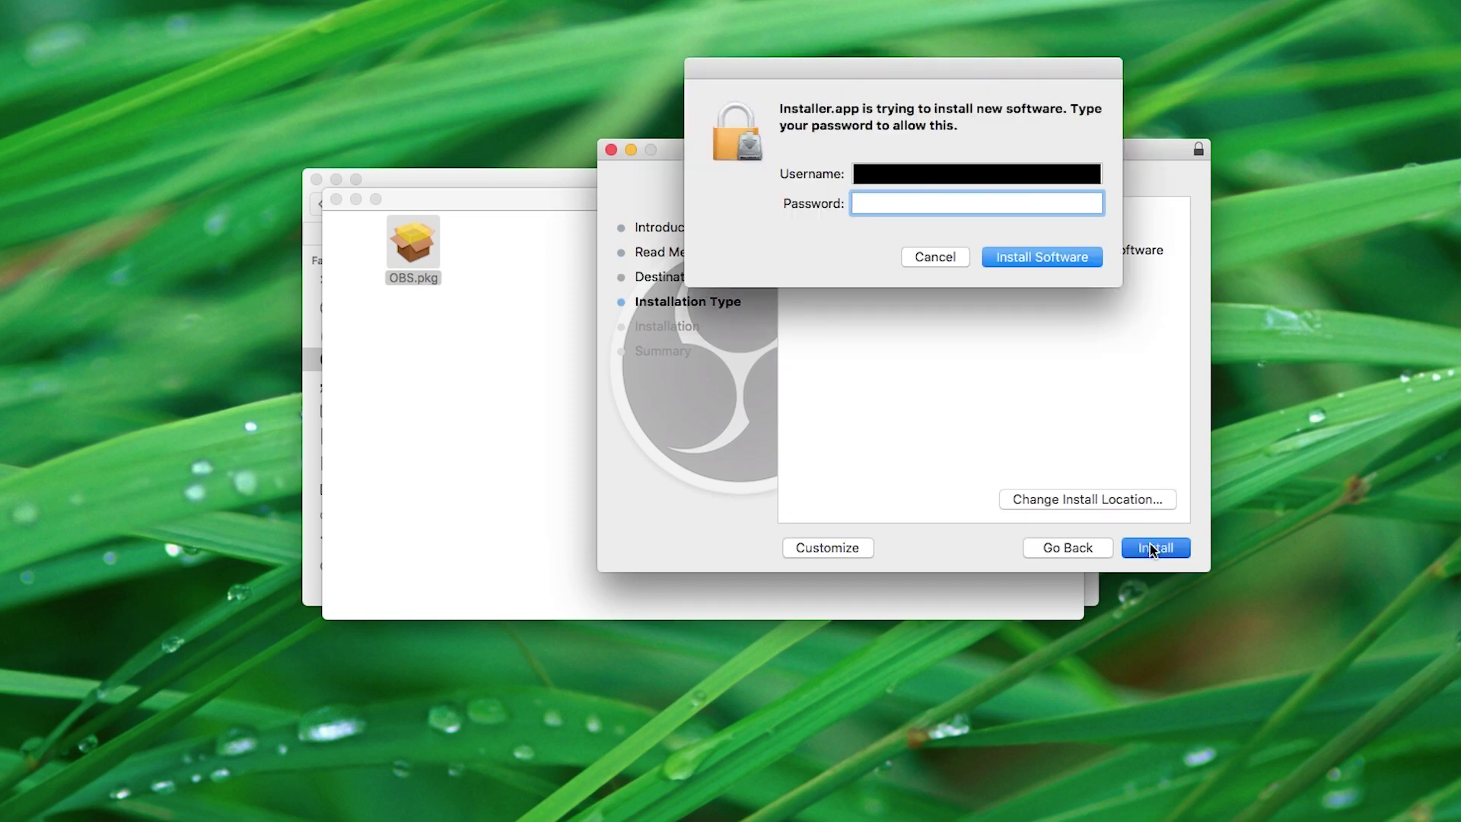
click(1040, 253)
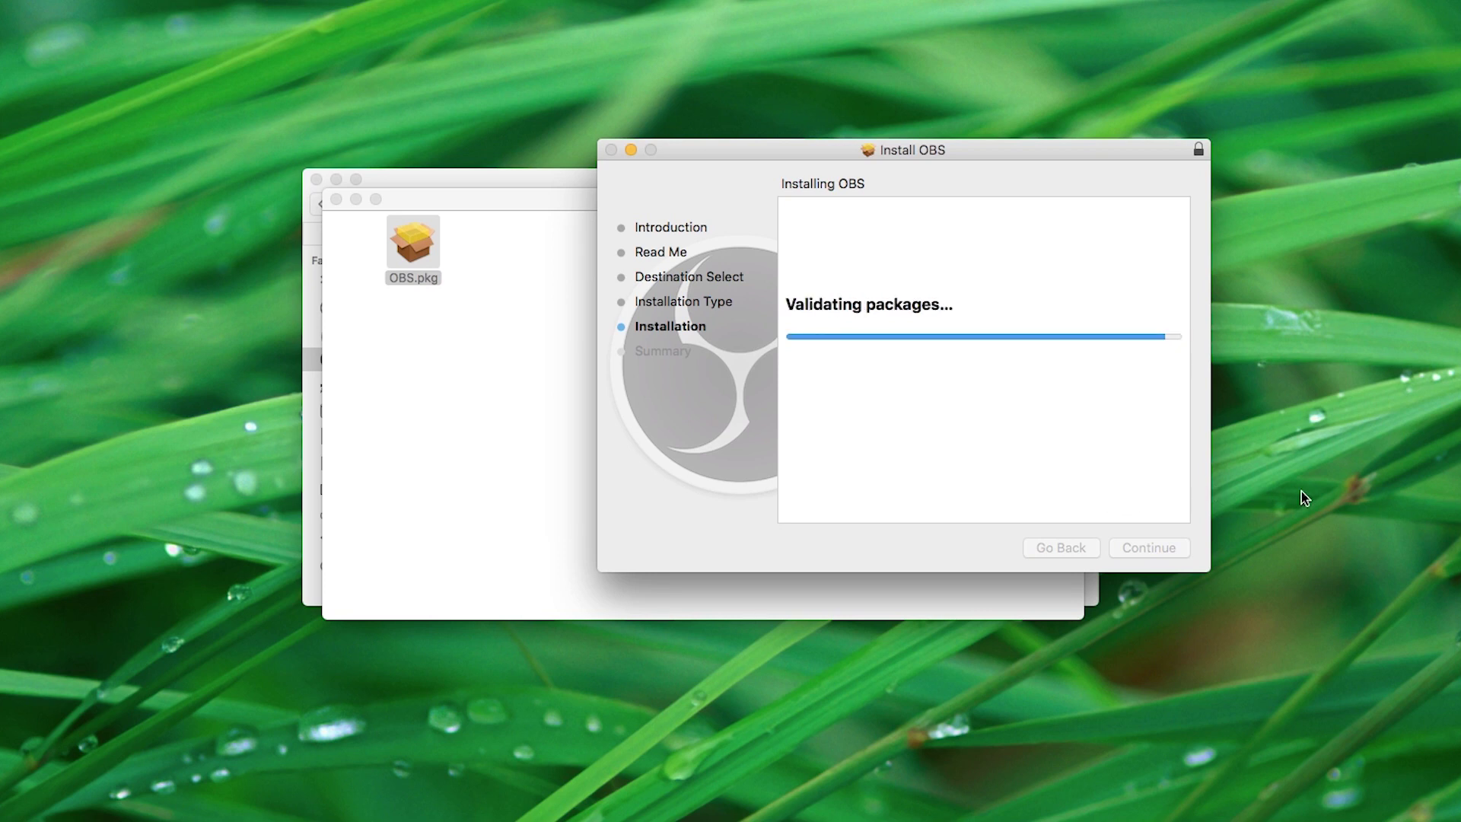
click(1156, 549)
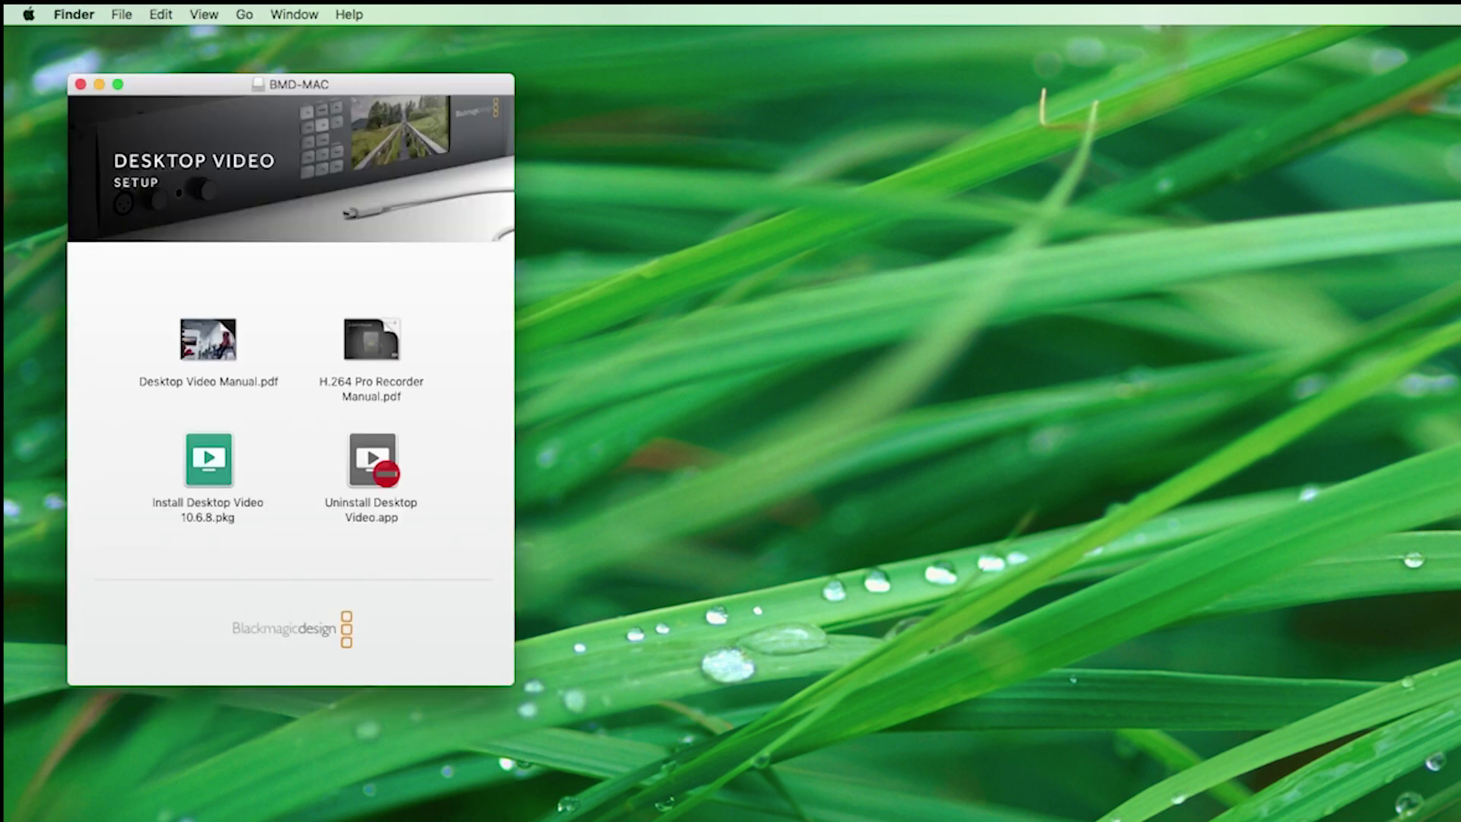
- Launch Install Desktop Video 10.6.8.pkg and accept its licence agreement
double_click(223, 468)
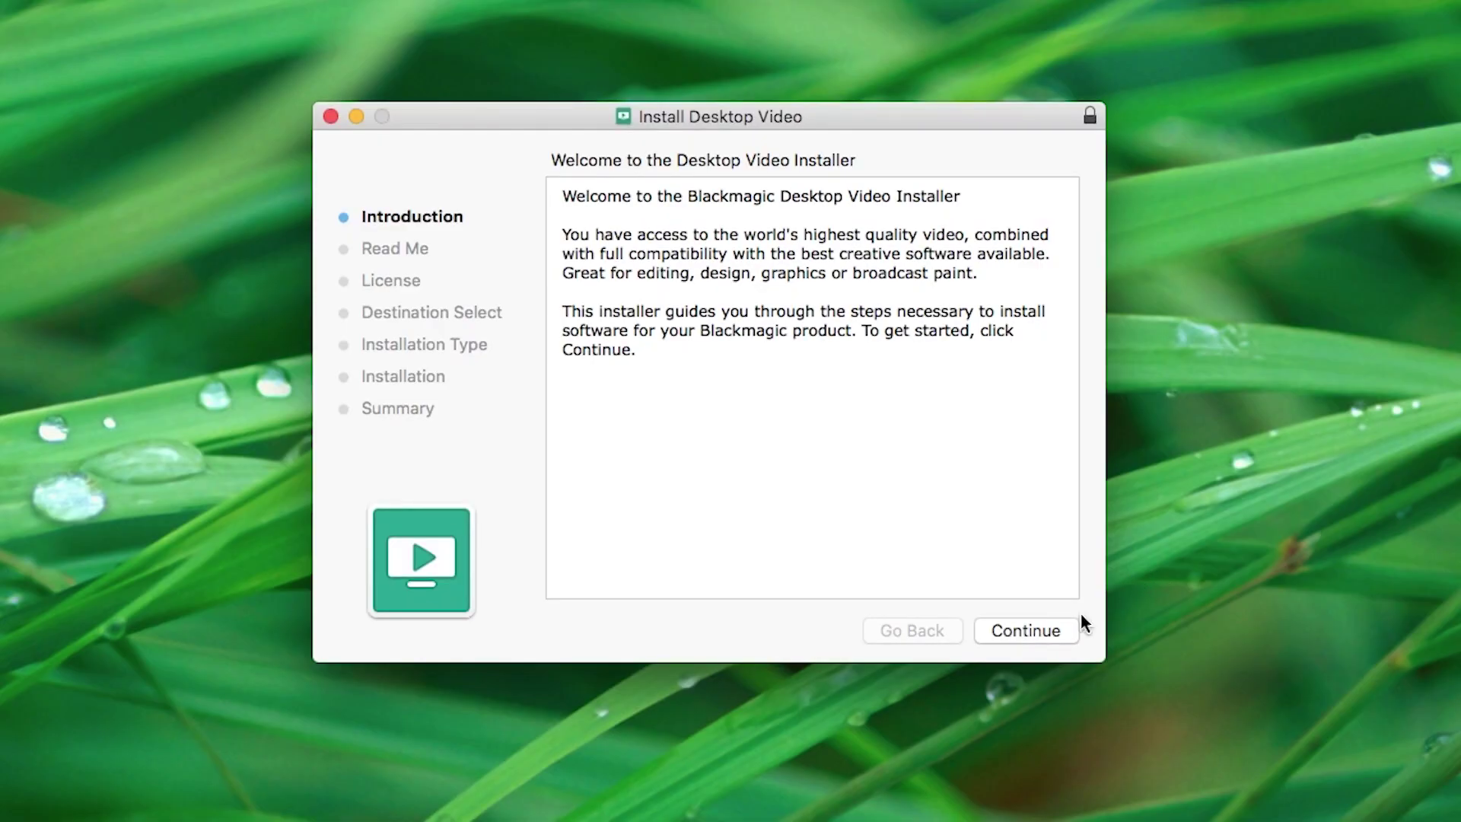
click(1052, 626)
click(1013, 630)
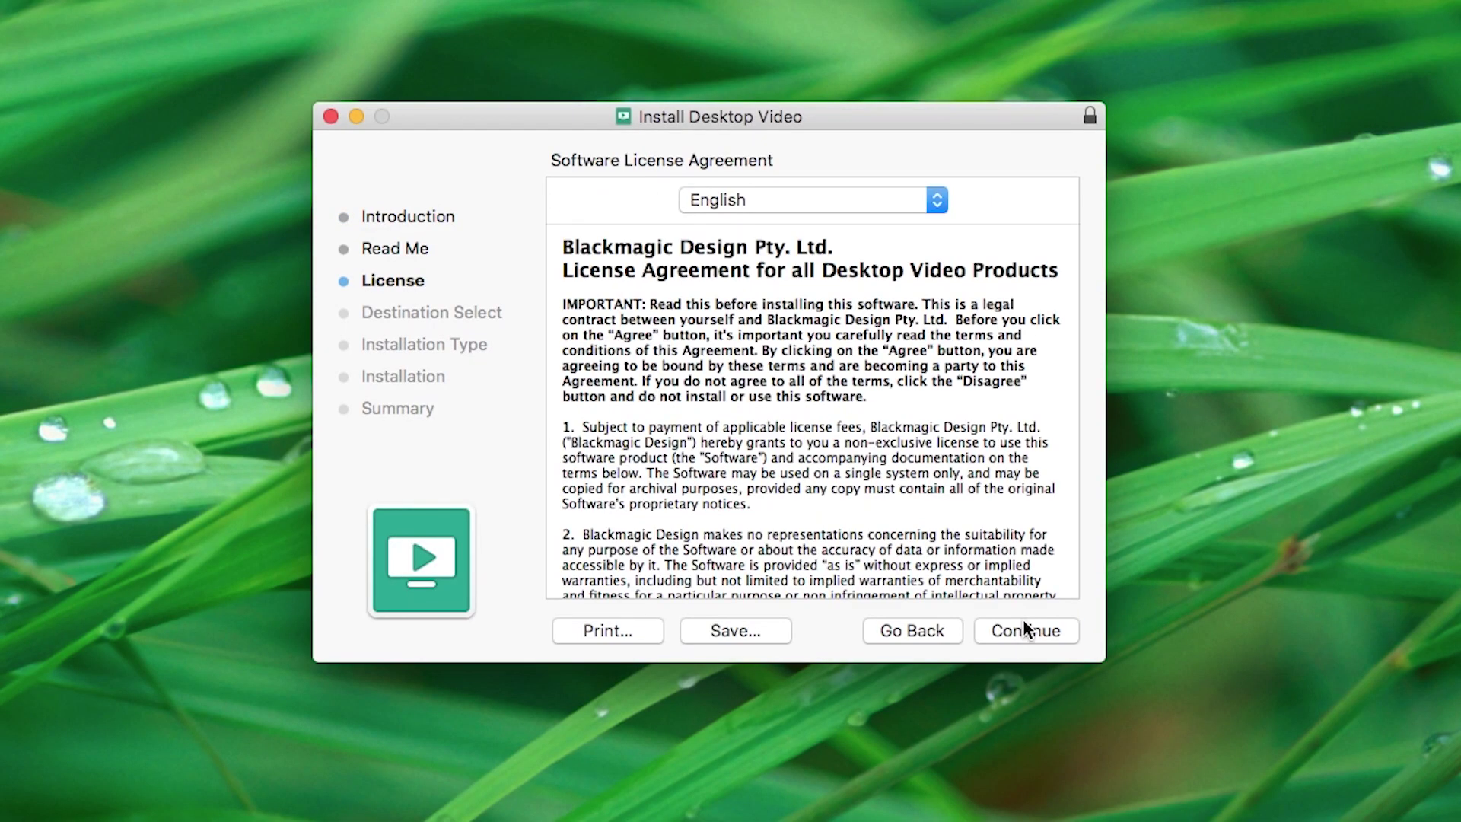
click(1026, 613)
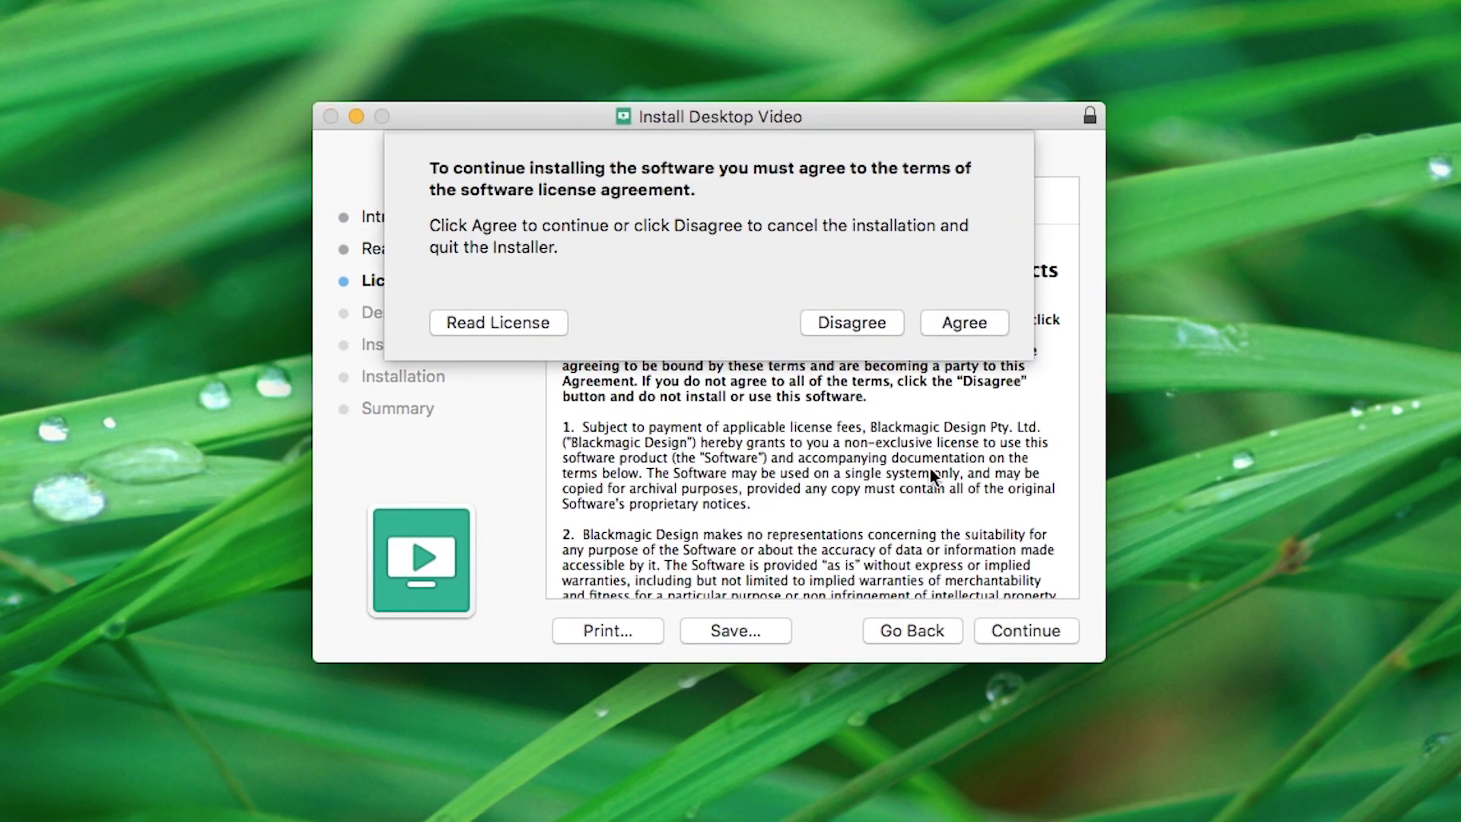
click(948, 320)
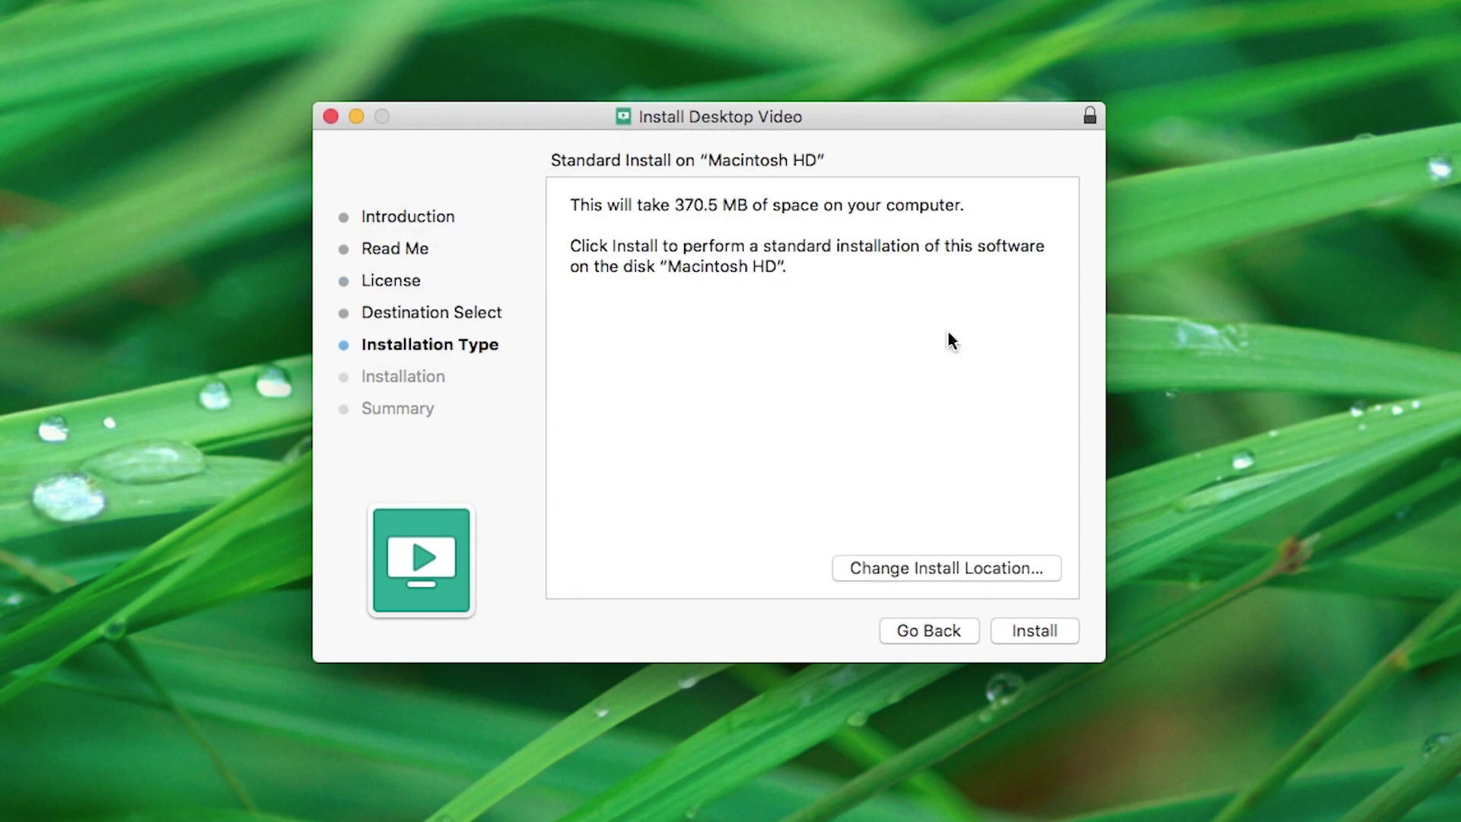
- Start the standard install on Macintosh HD, authorizing it and accepting the required restart
click(1025, 635)
click(882, 252)
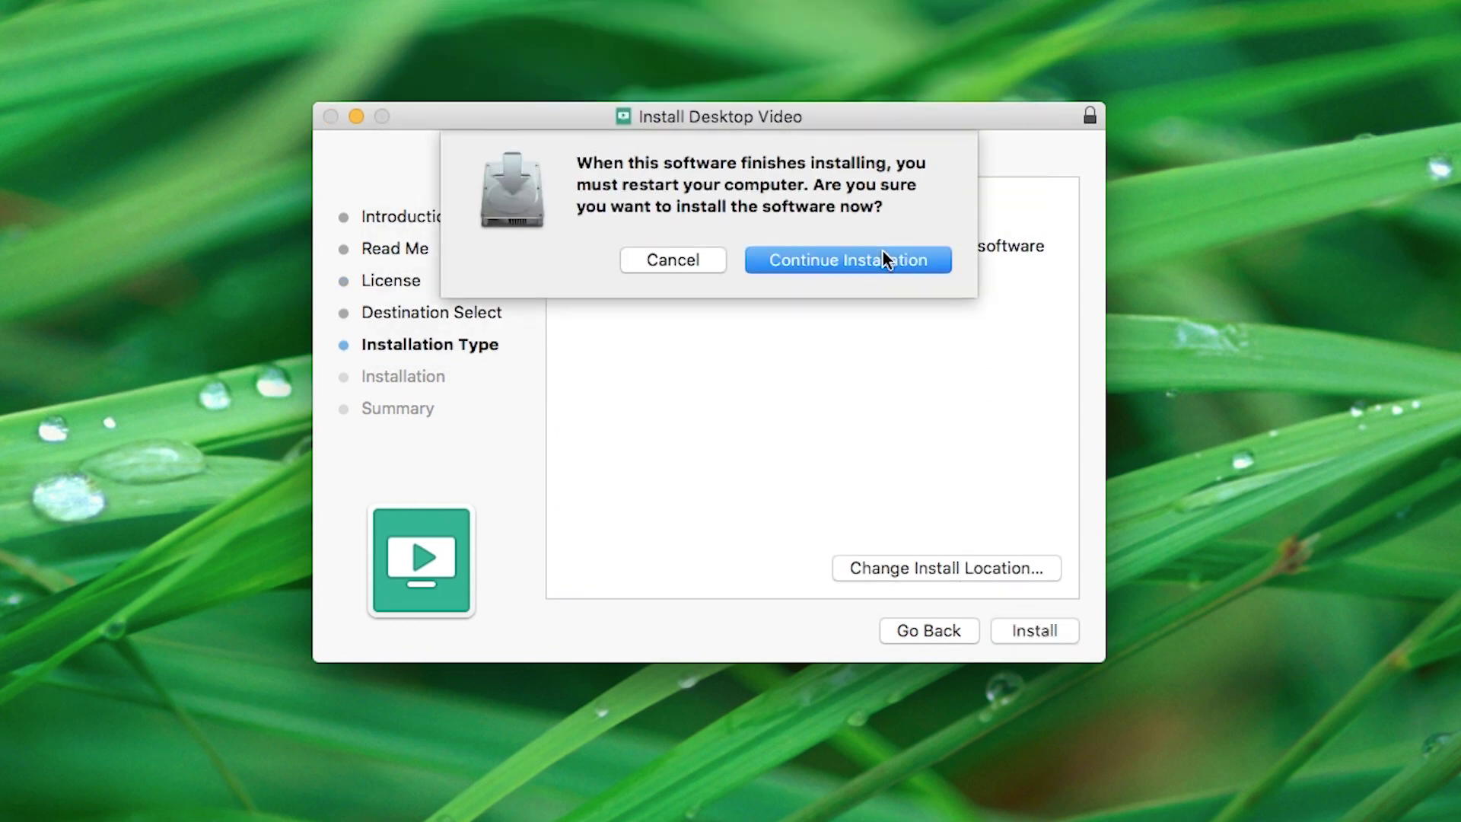
click(878, 259)
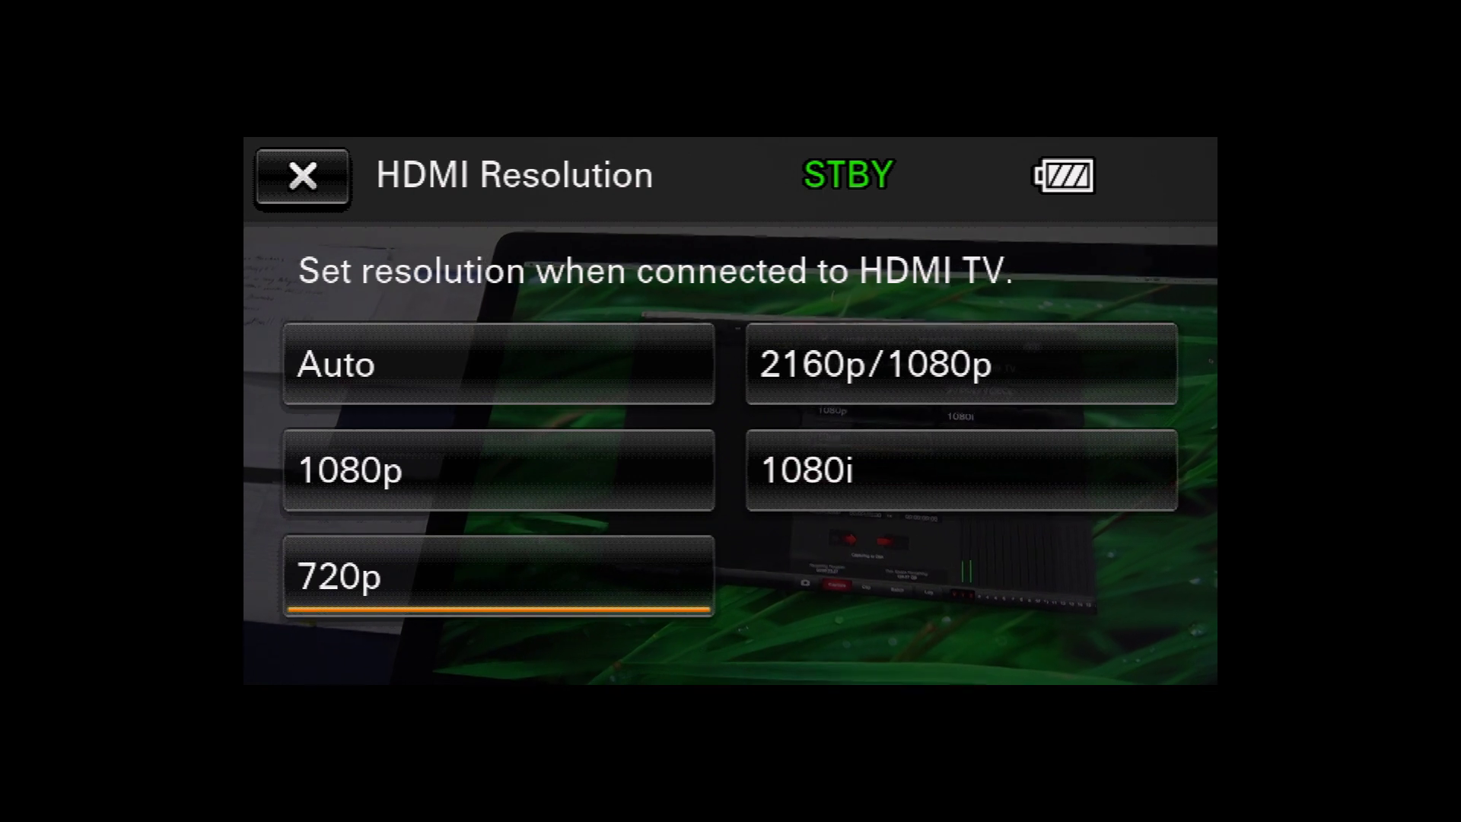
- Set the camcorder's HDMI output resolution to 720p and confirm it
click(498, 577)
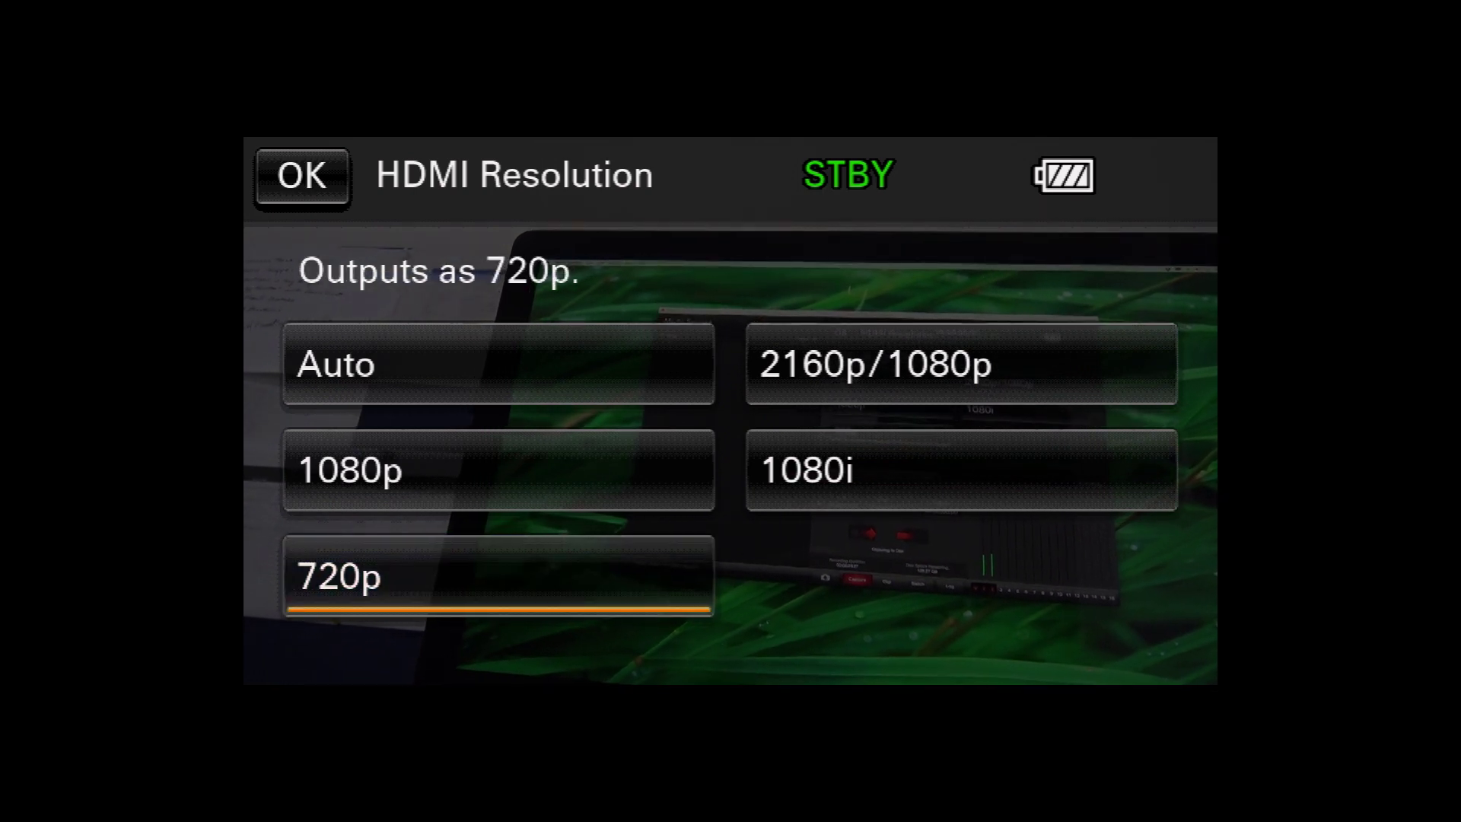
click(302, 176)
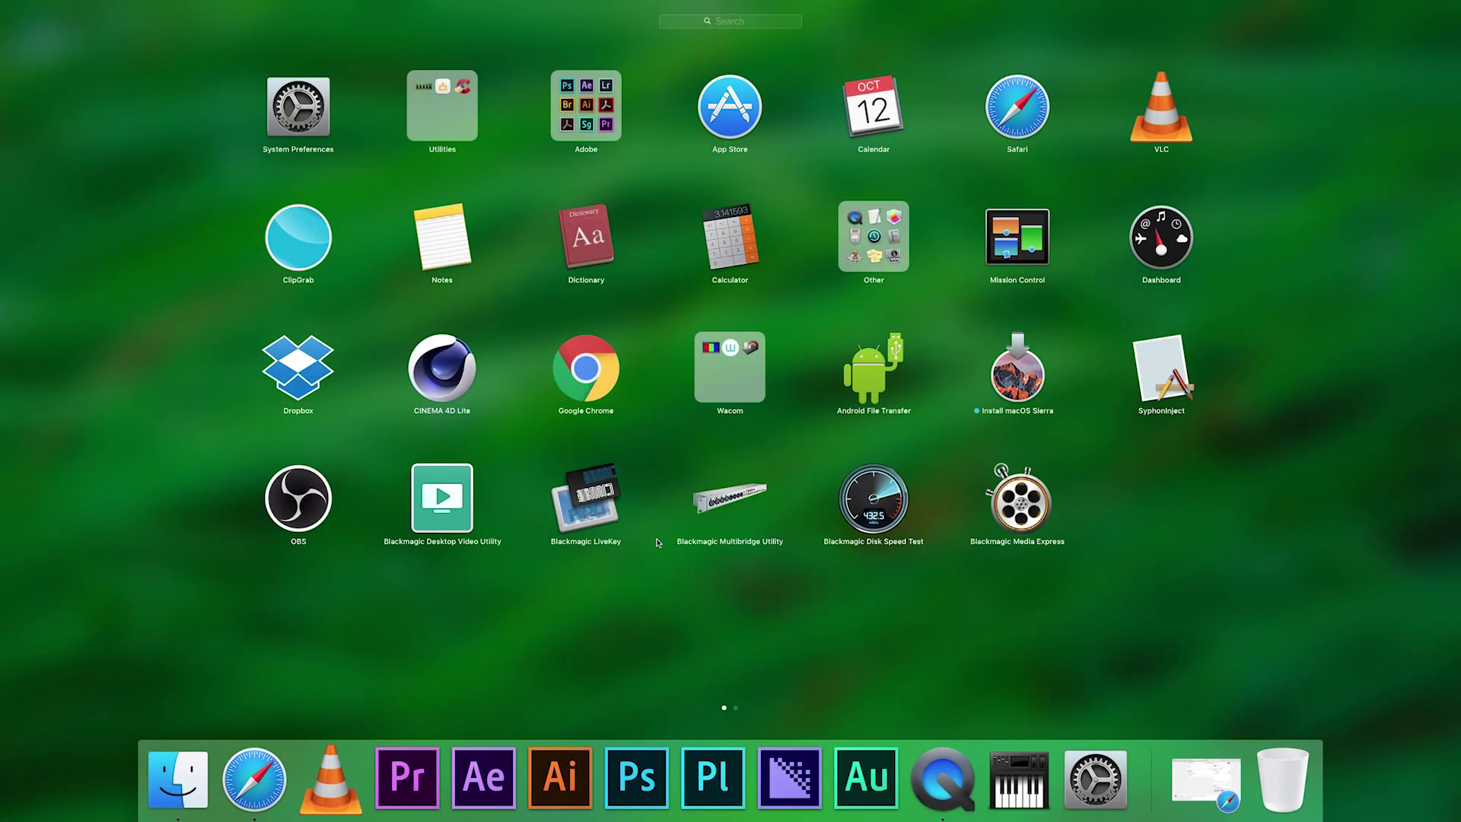
click(446, 493)
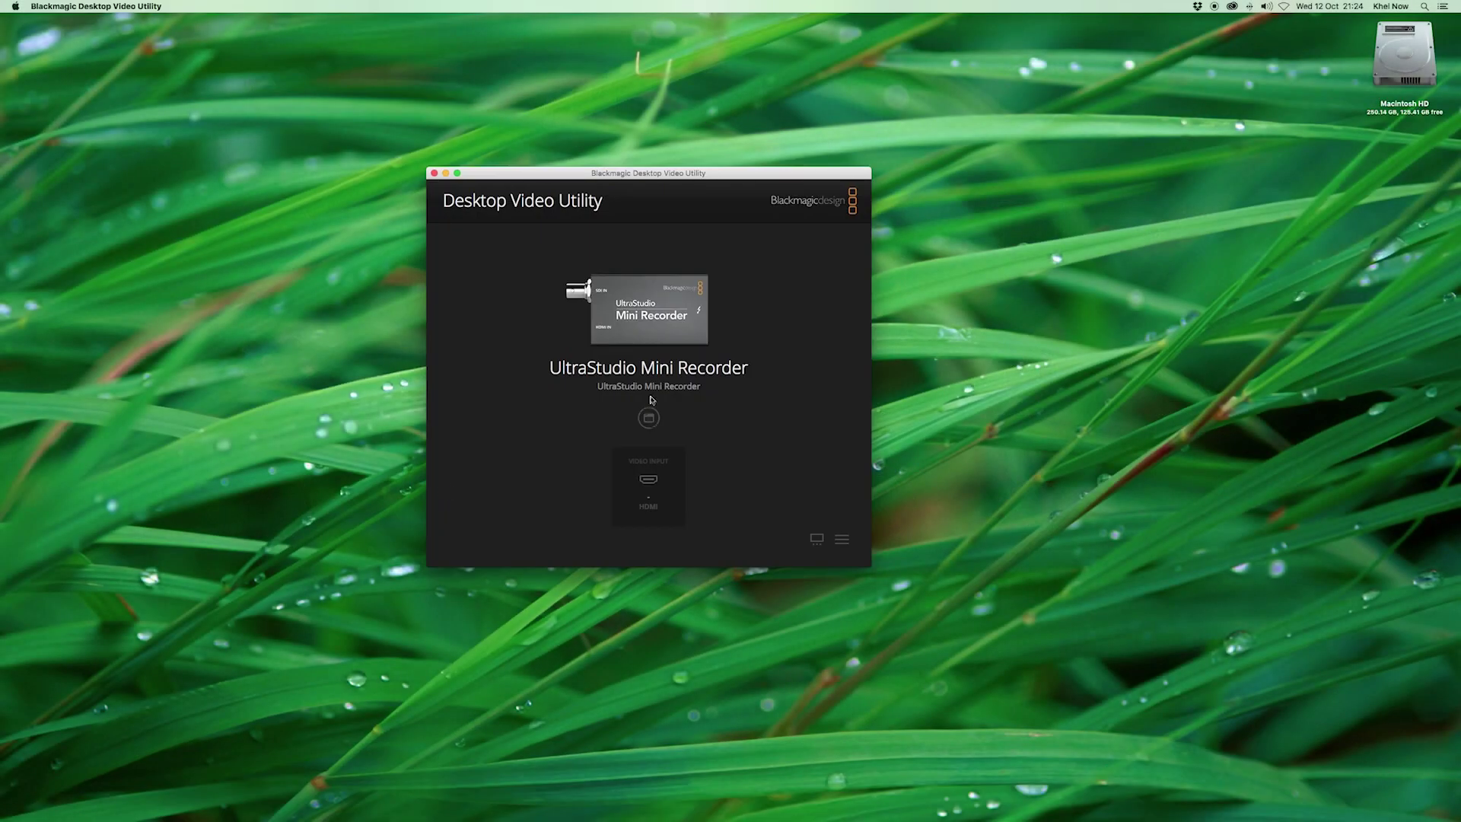
click(648, 415)
click(432, 173)
key(F4)
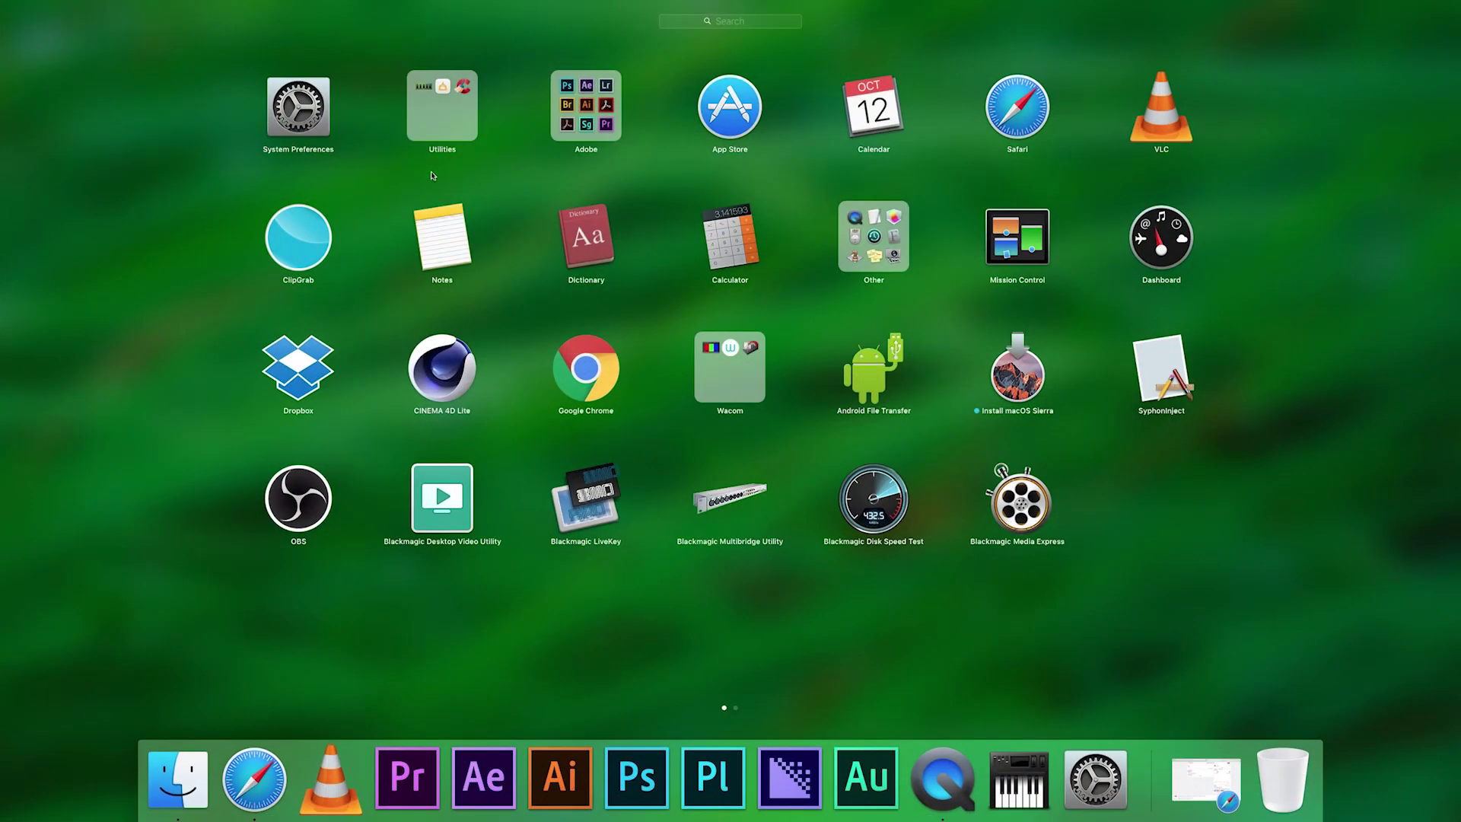
- Check the live camera feed in Media Express Log and Capture, then quit Media Express
click(1020, 502)
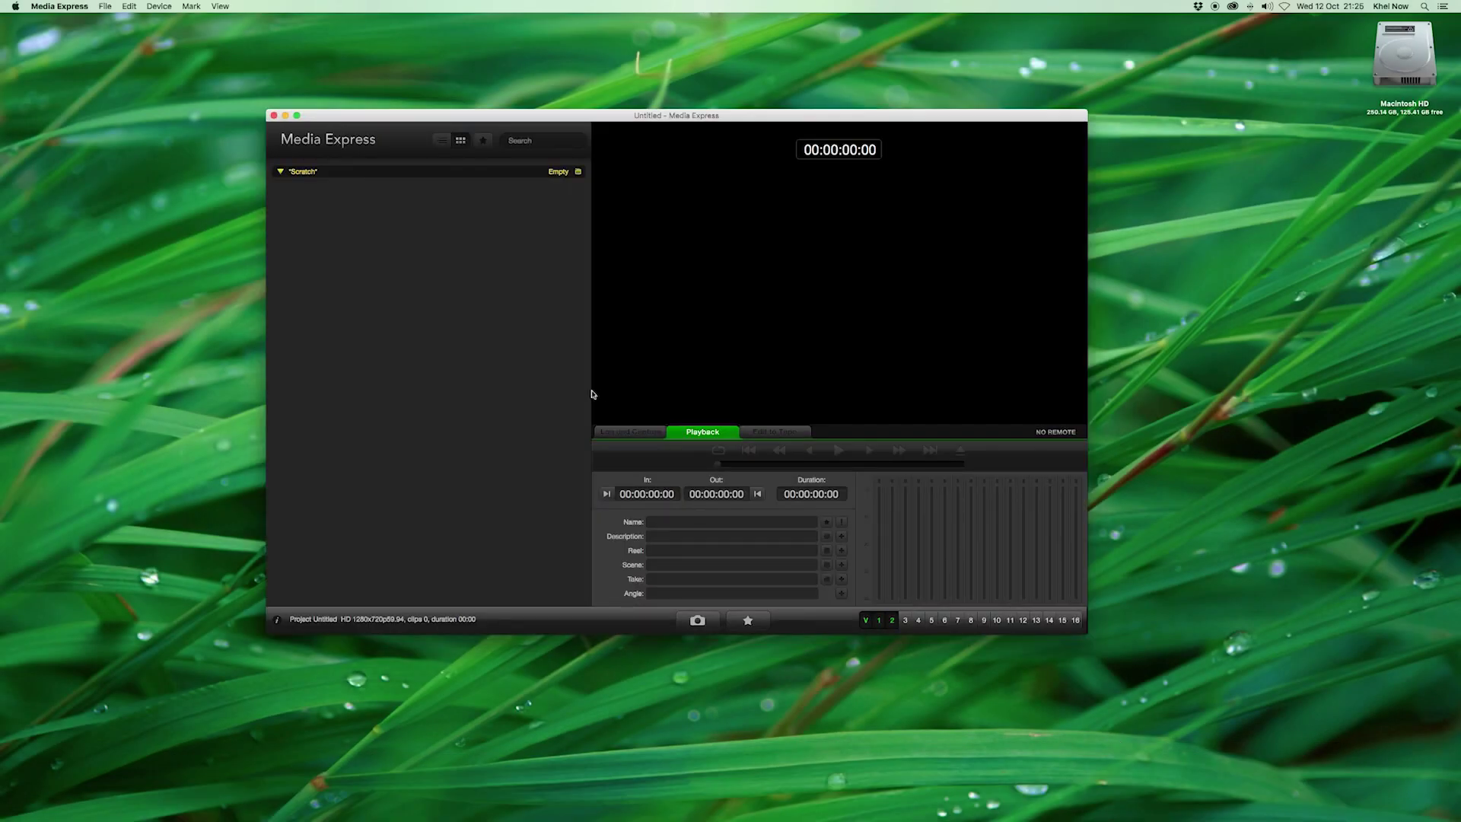
click(630, 432)
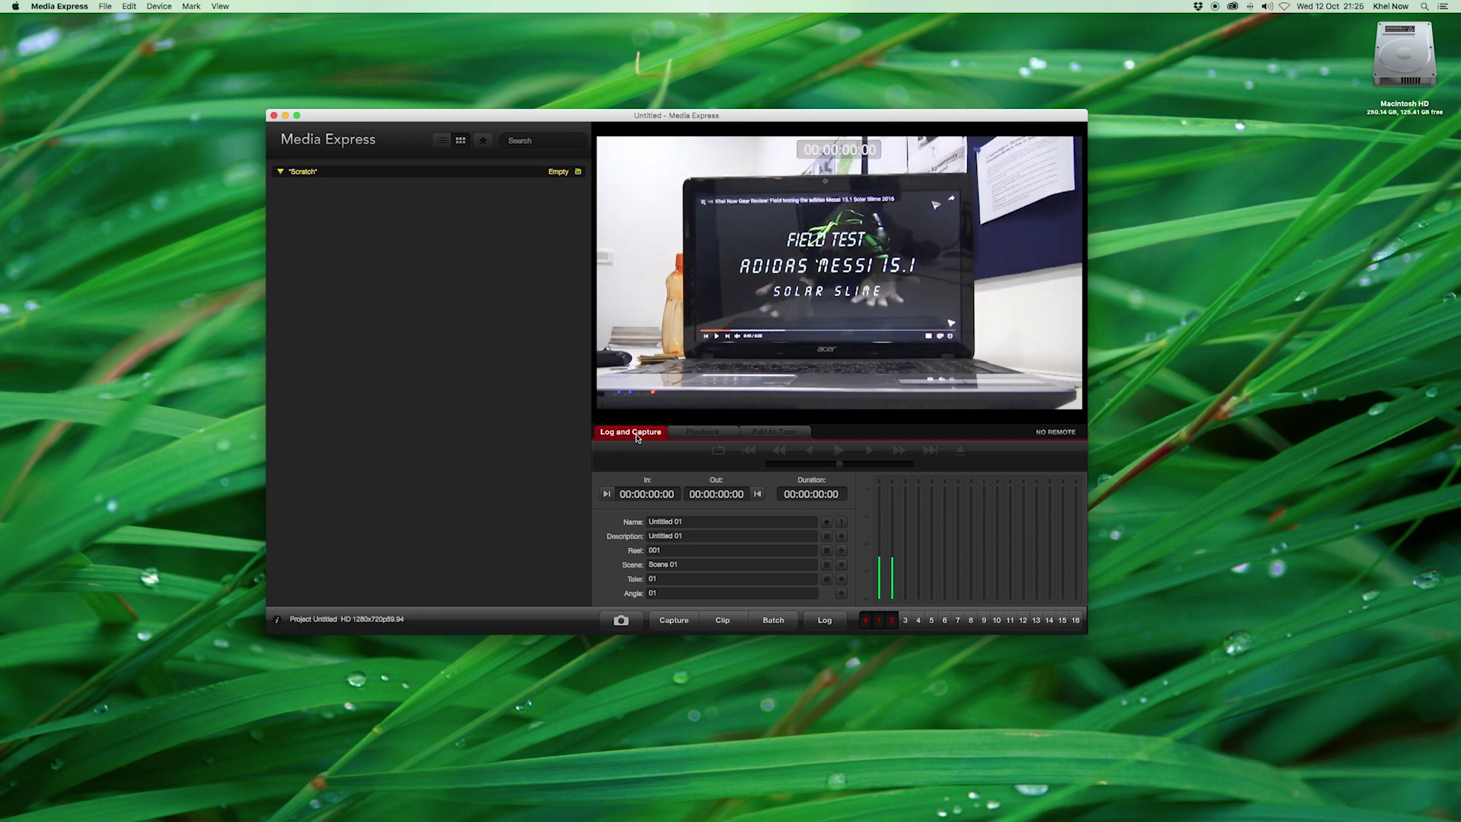
click(58, 6)
click(56, 117)
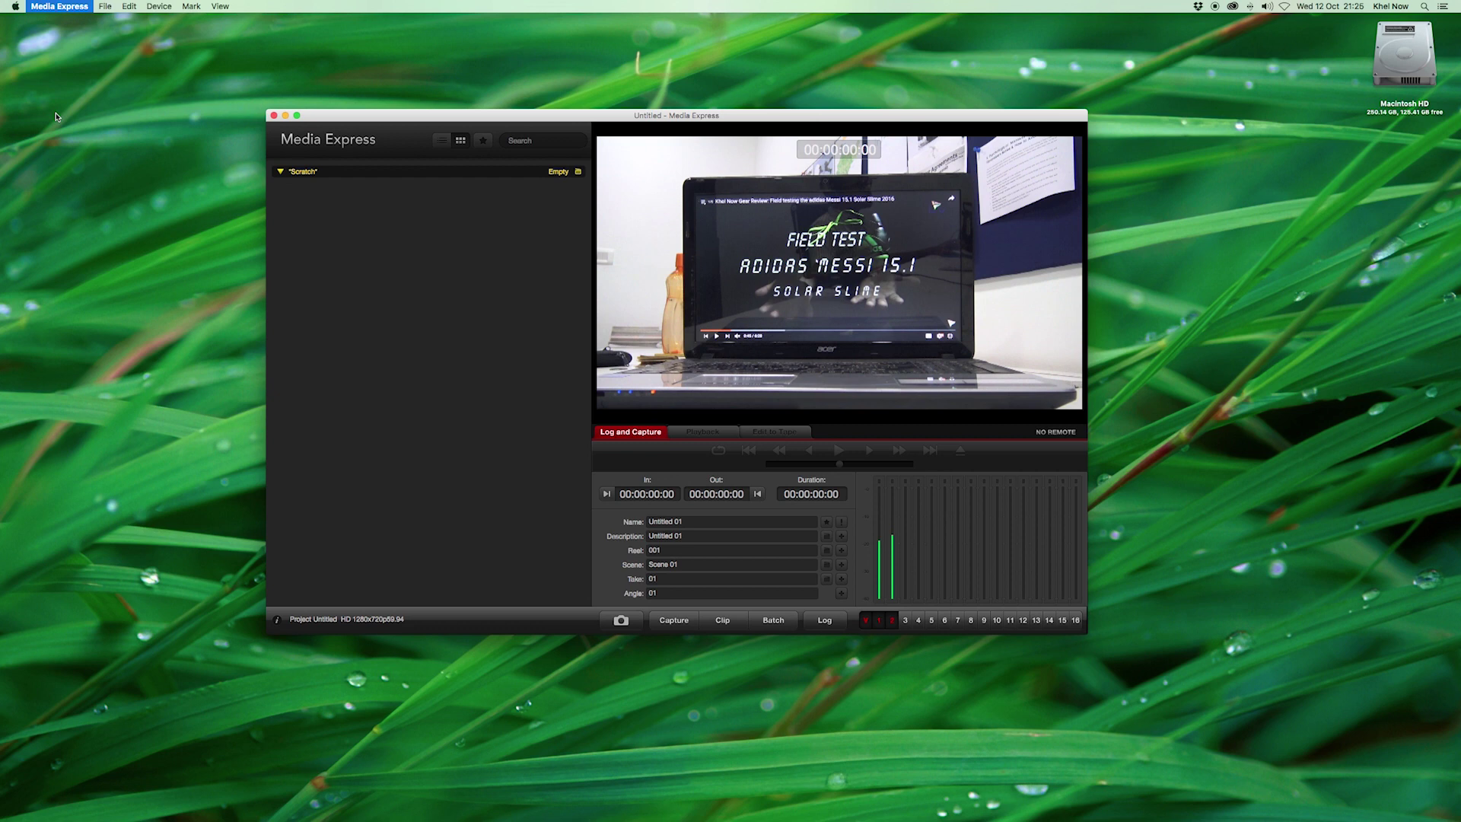
- Launch OBS from Launchpad
key(F4)
click(315, 503)
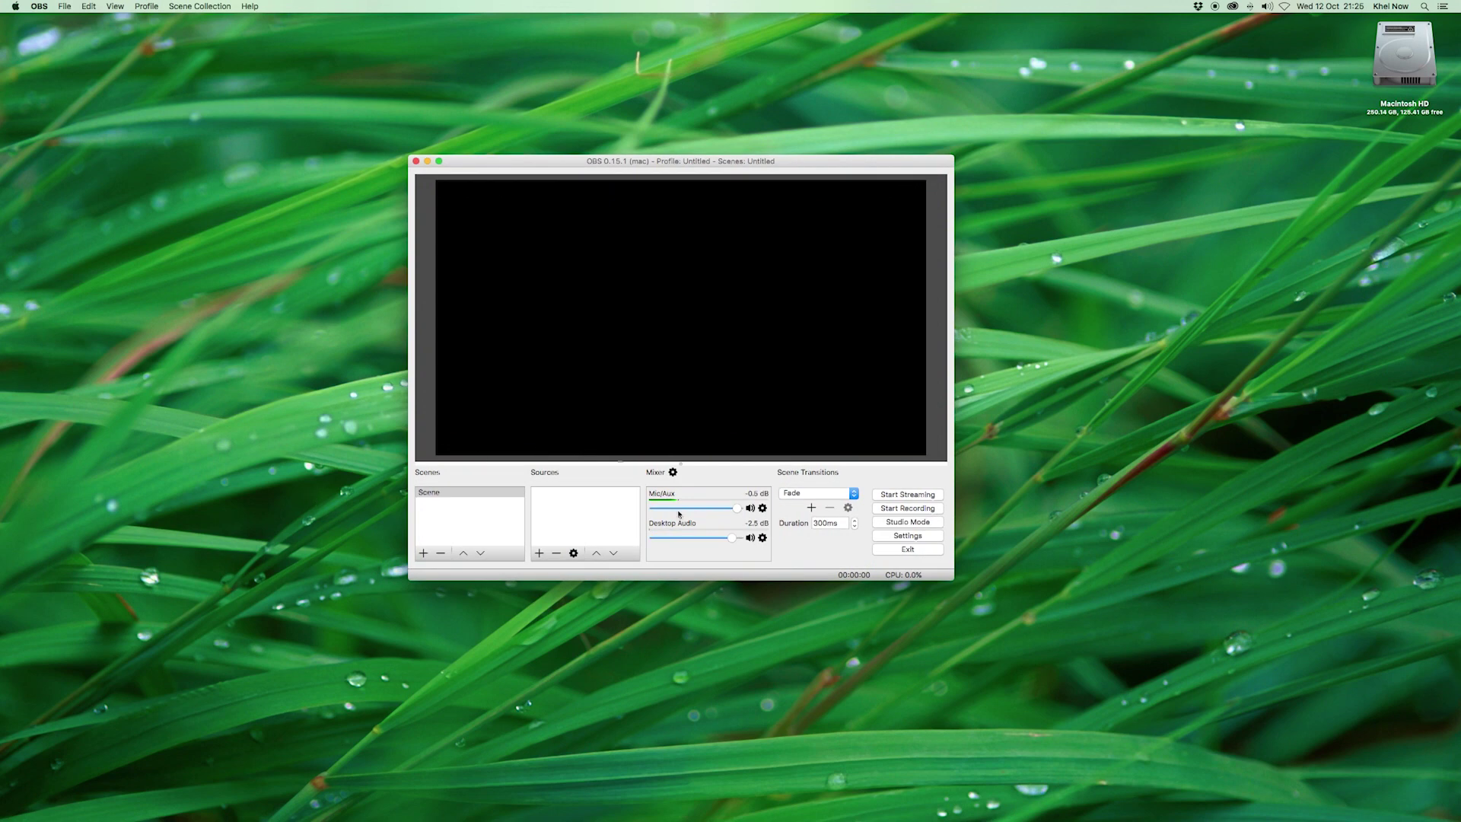
- Start adding a new scene to be named test 1
click(425, 553)
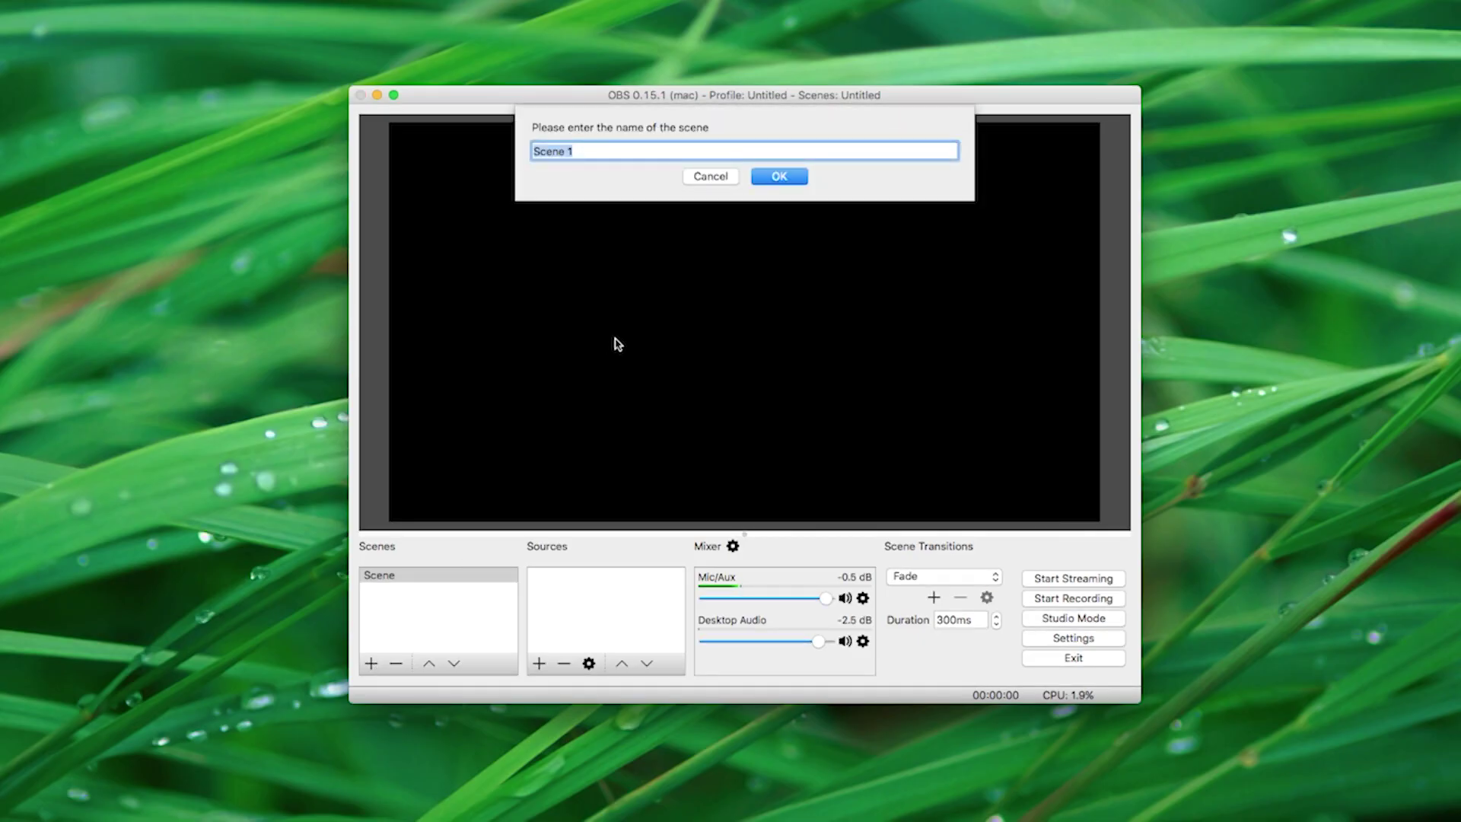
text(test)
- Confirm the test 1 scene and create a new Blackmagic Device source in it
key(Return)
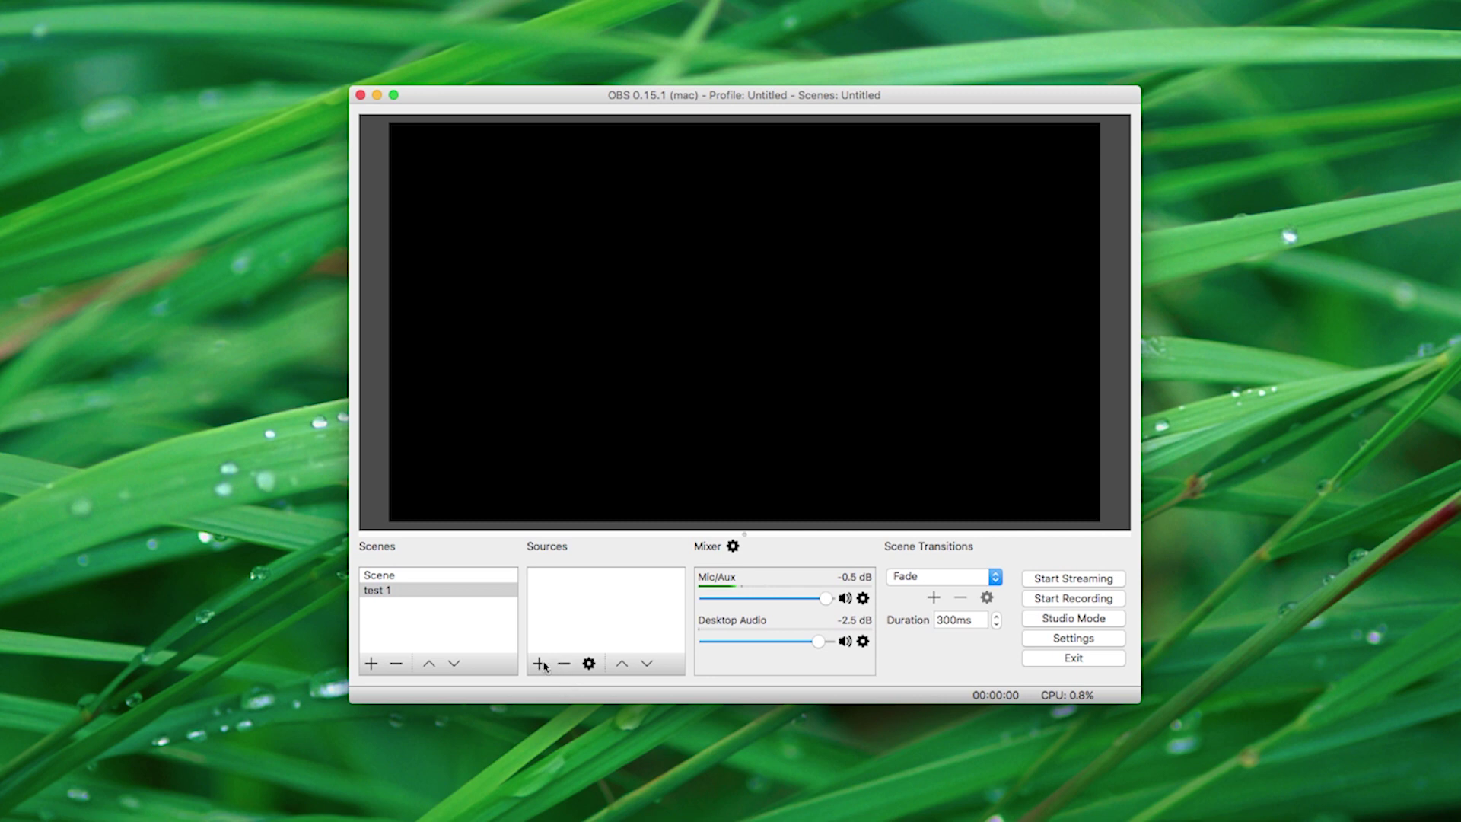
click(540, 665)
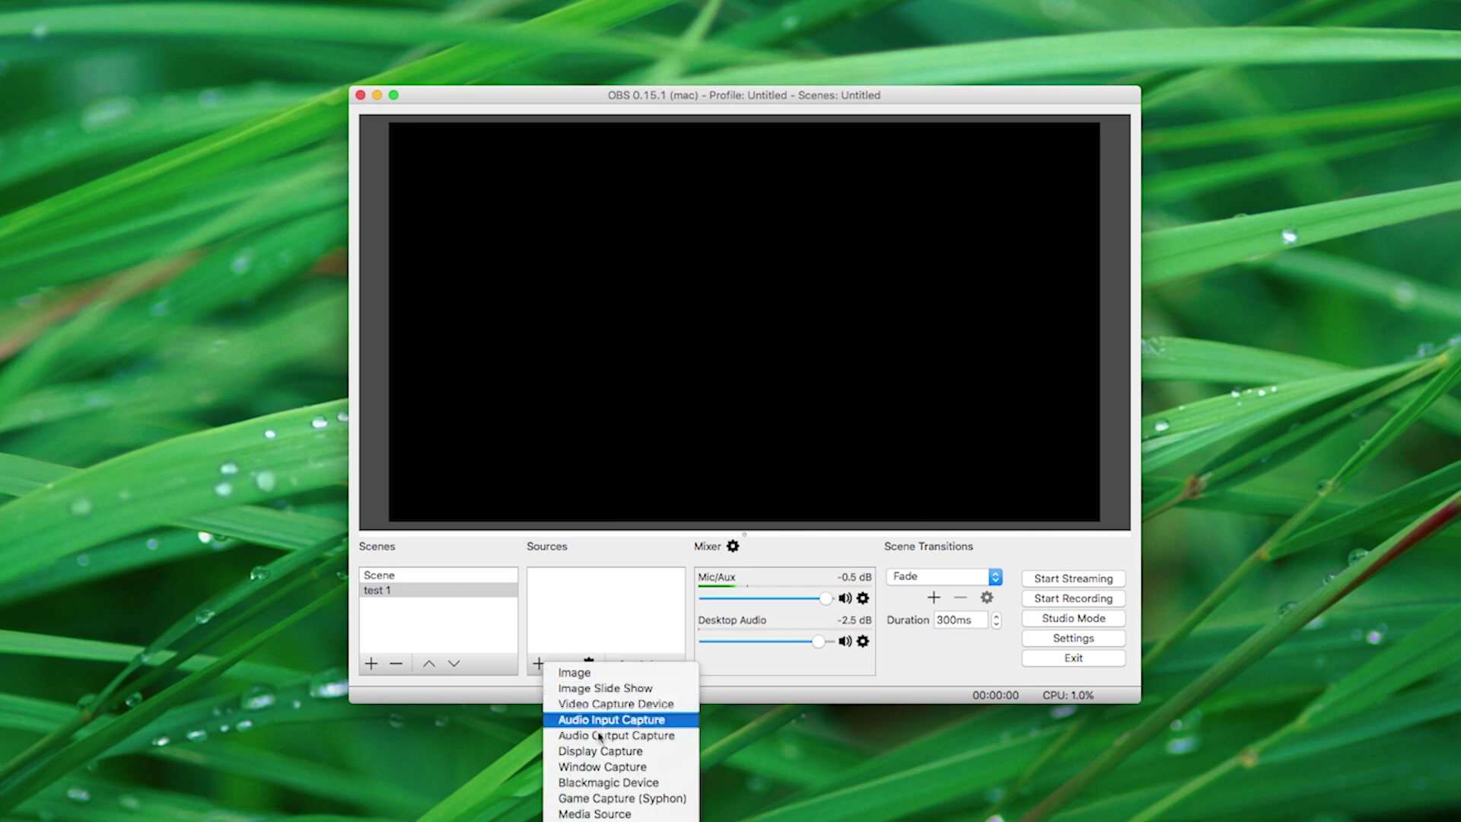
click(620, 783)
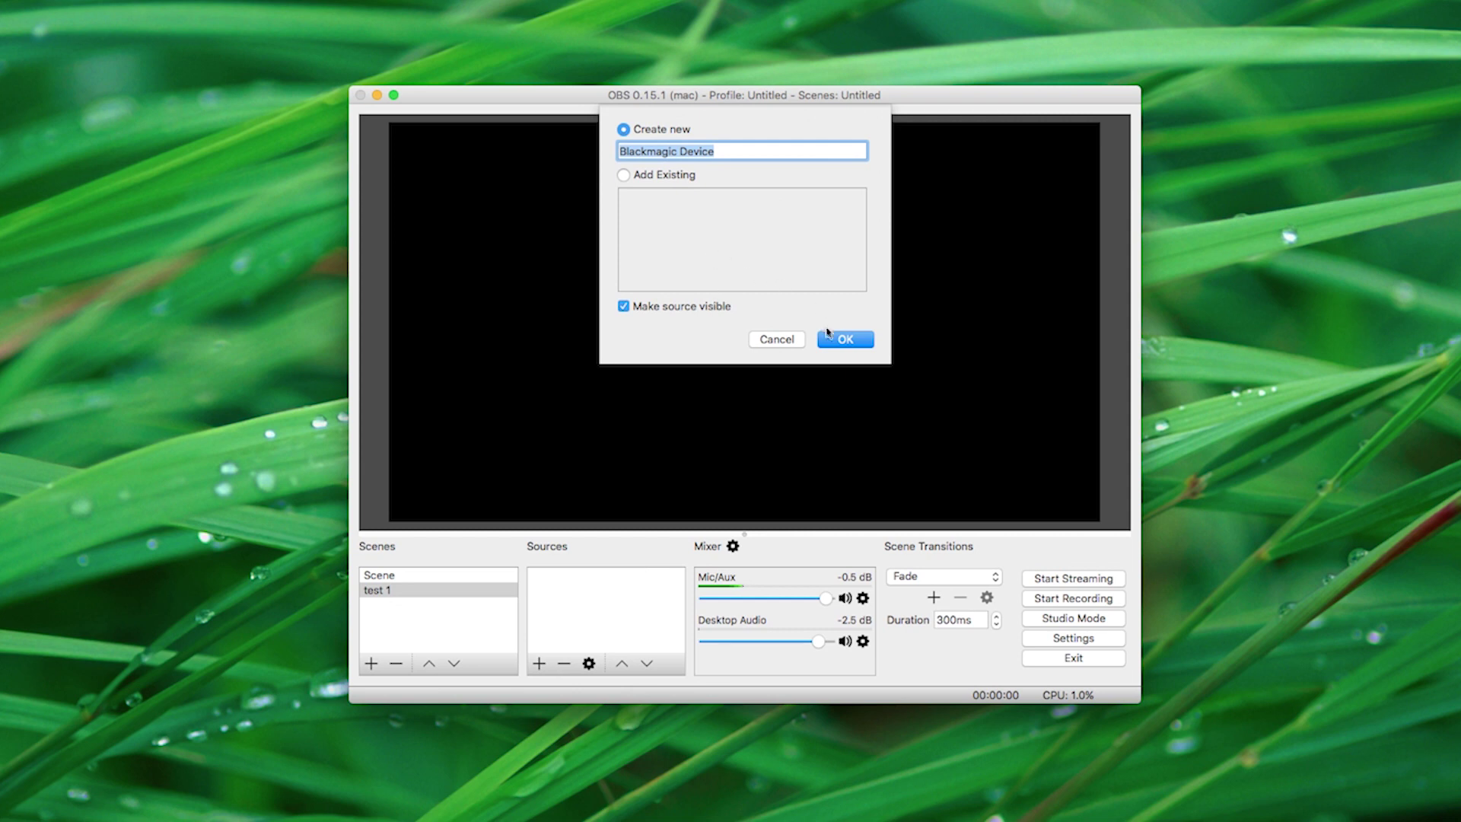
click(839, 340)
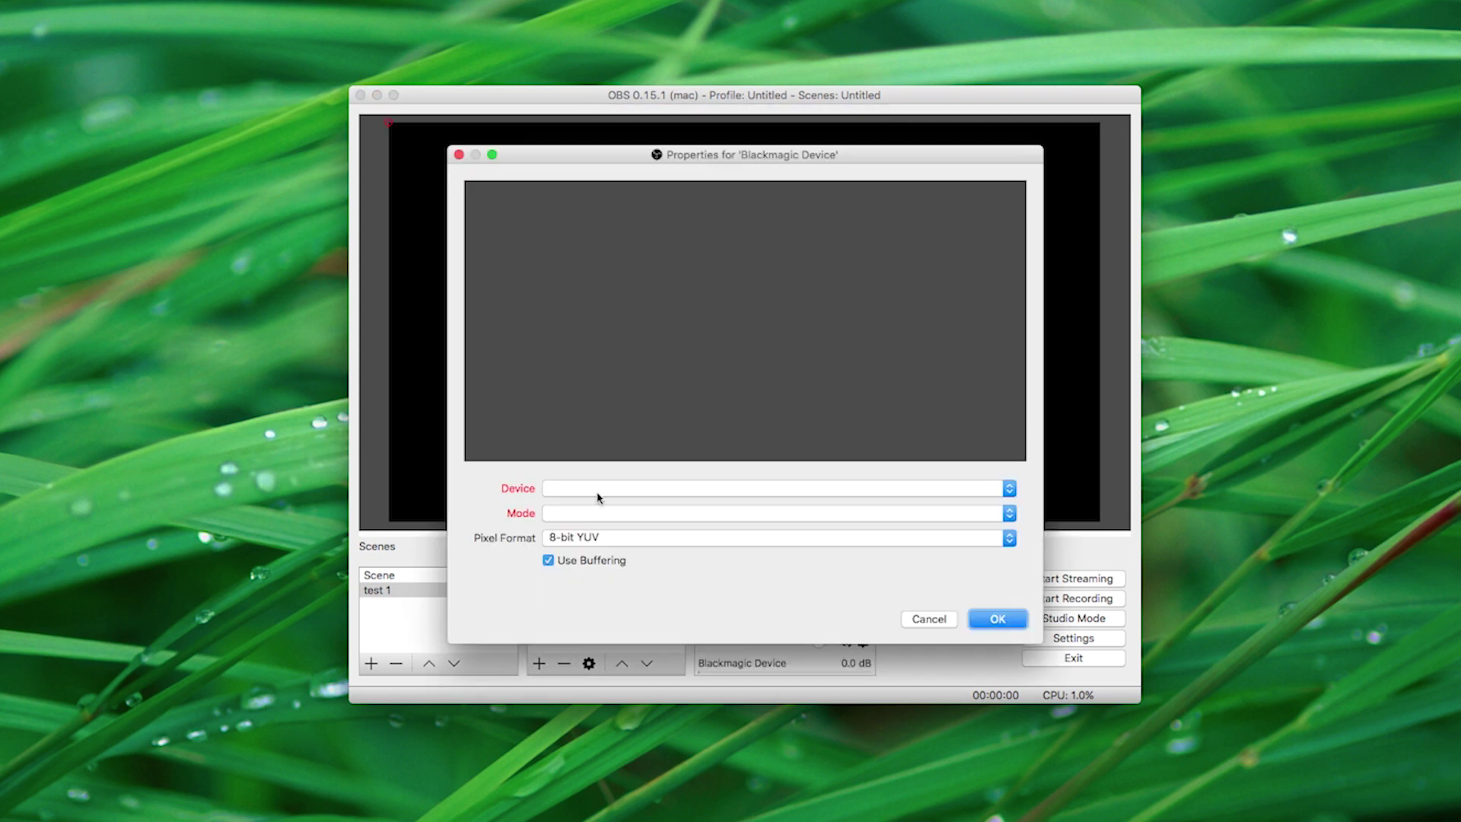
- Set the source to UltraStudio Mini Recorder in 720p59.94 mode and accept the properties
click(597, 488)
click(599, 489)
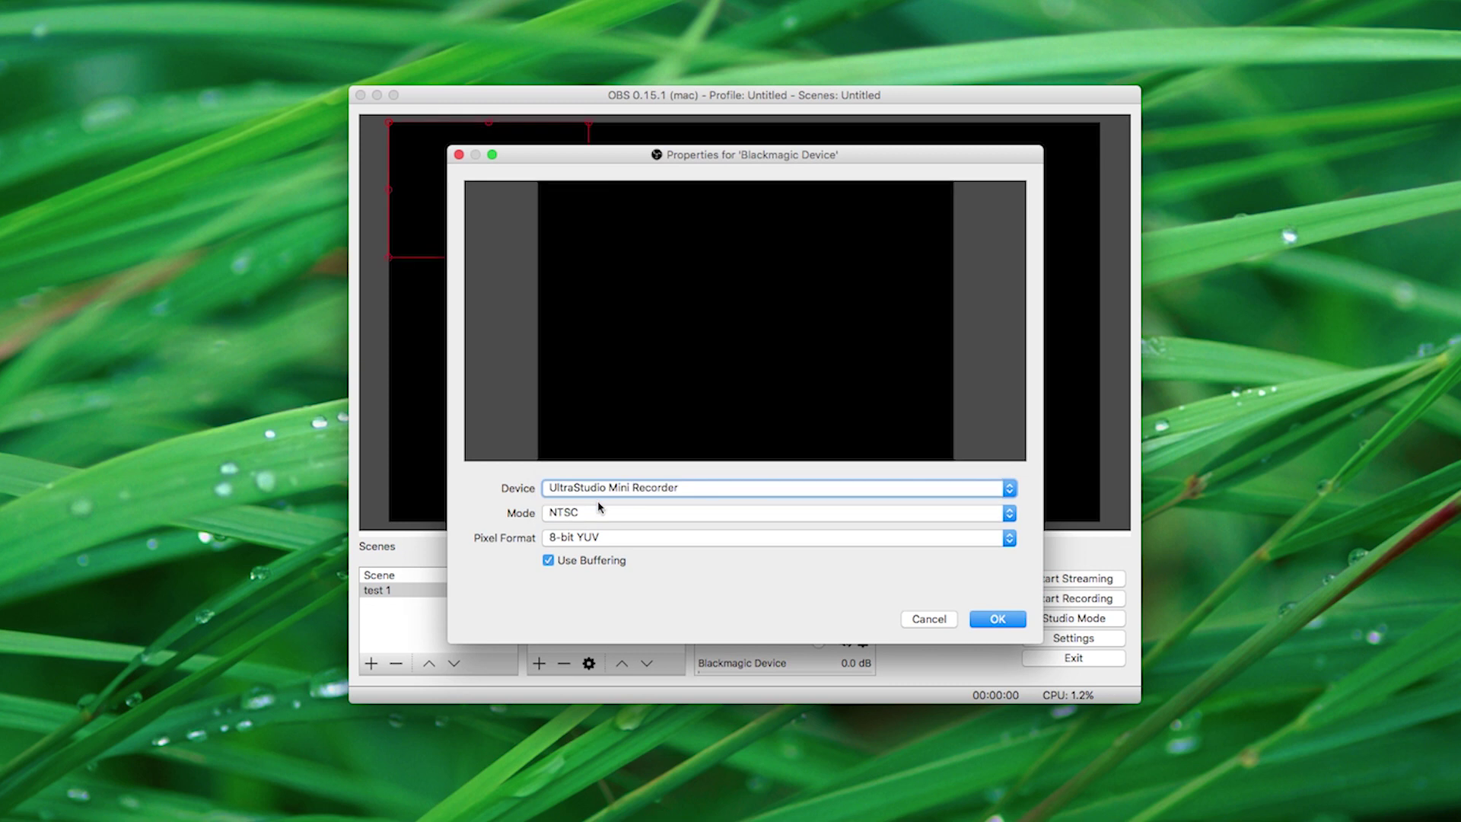
click(600, 512)
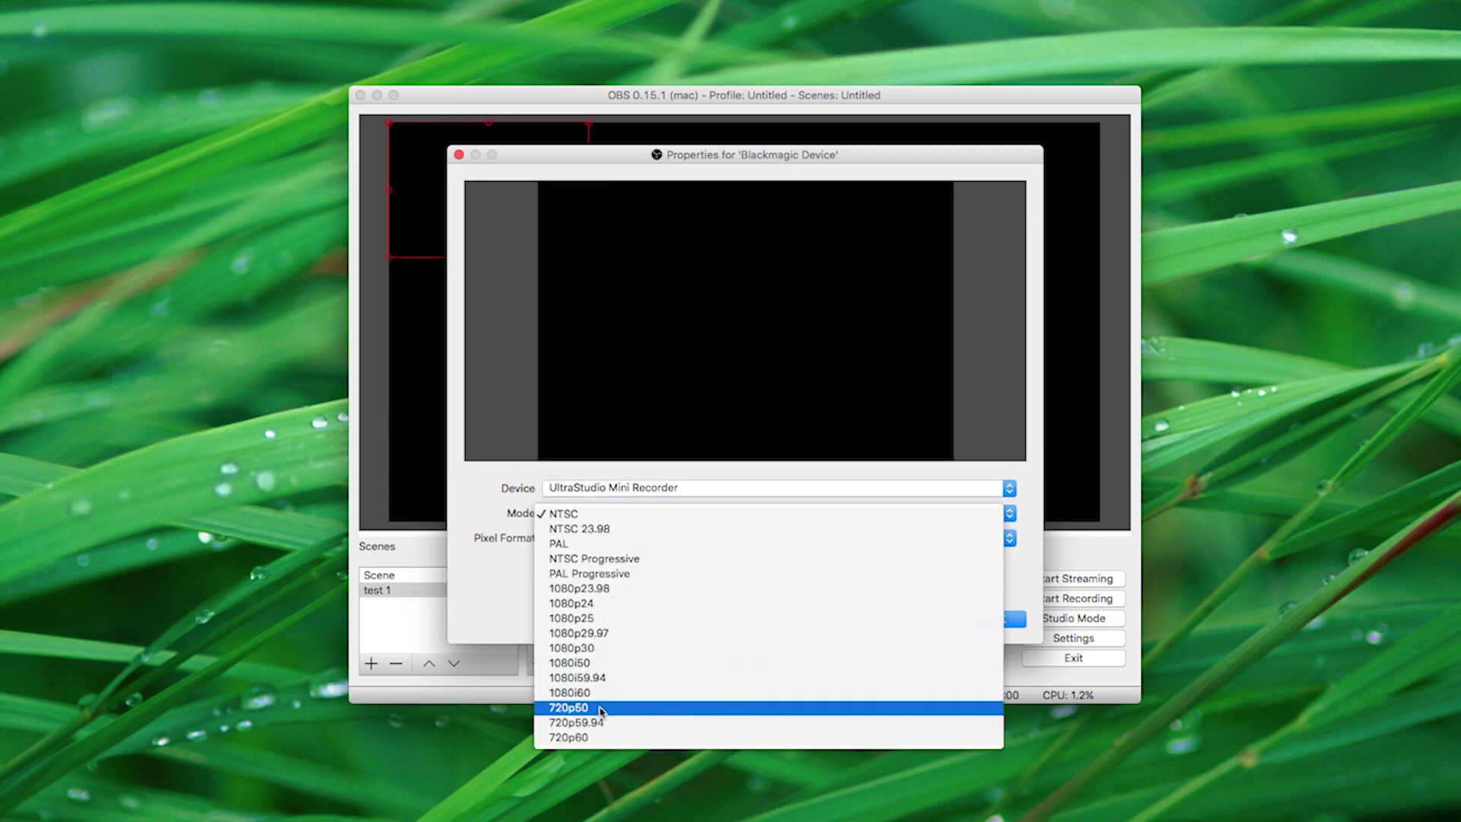
click(592, 738)
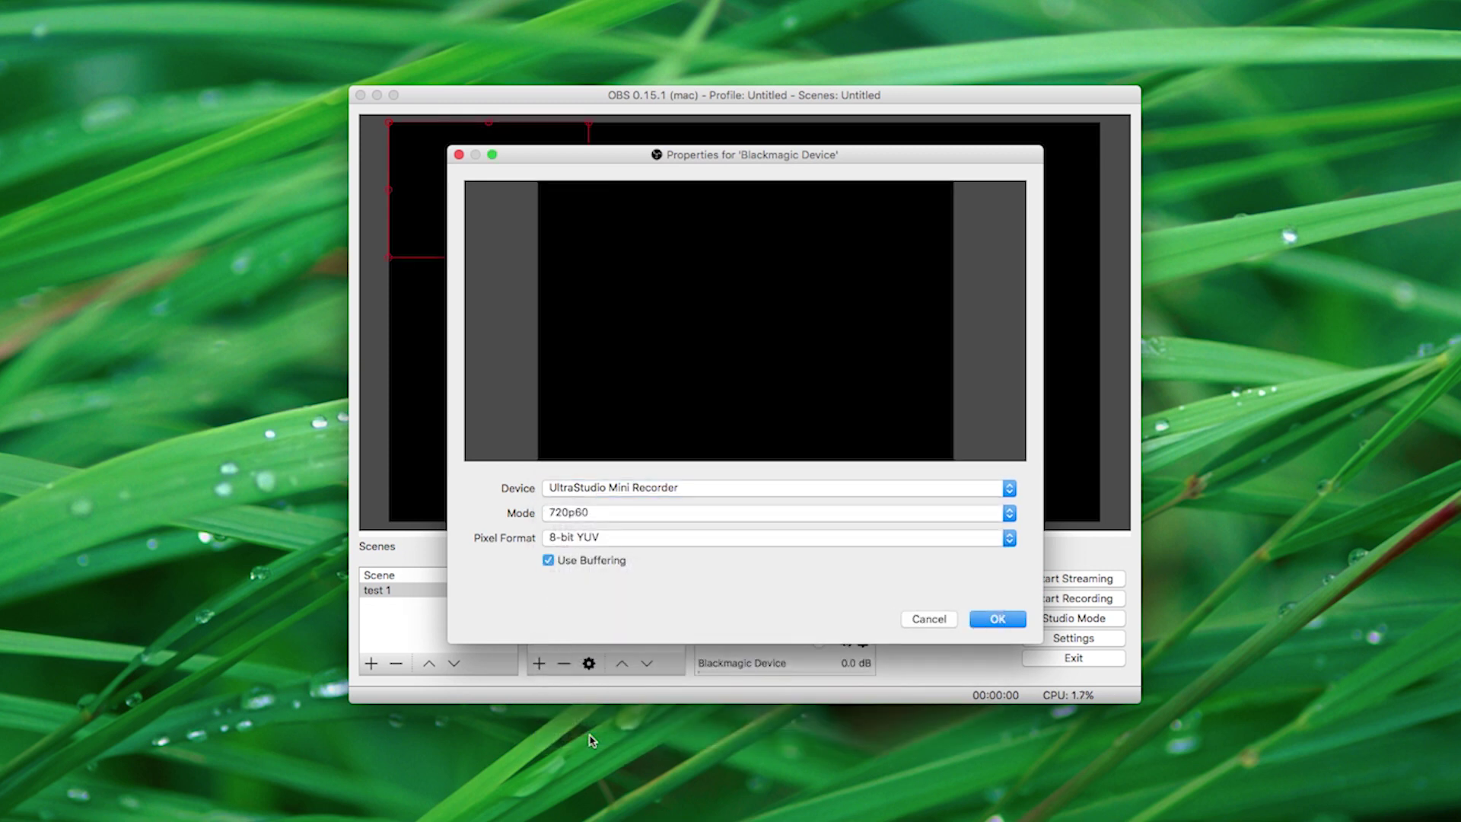
click(620, 516)
click(610, 494)
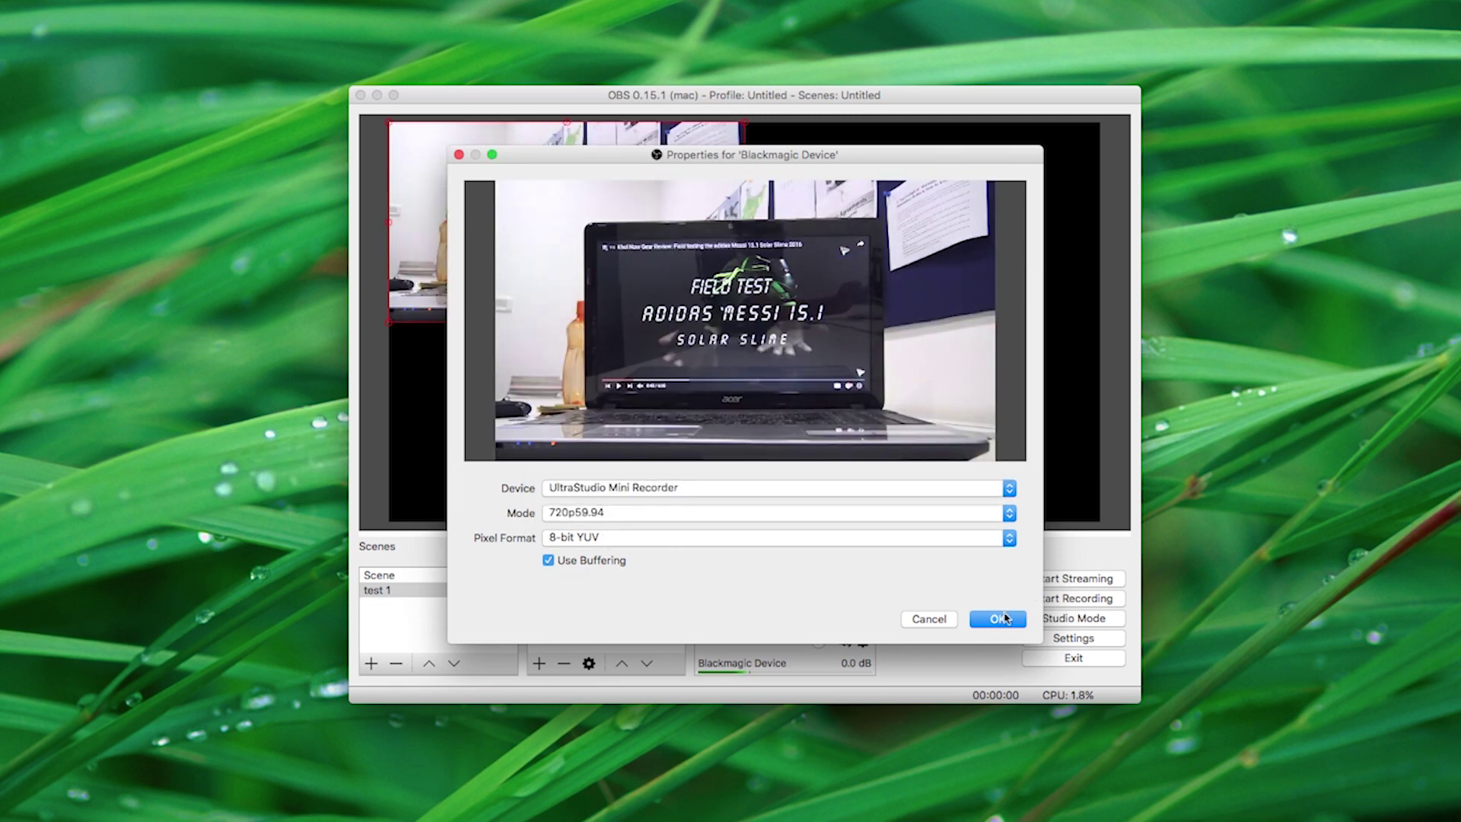
click(1000, 621)
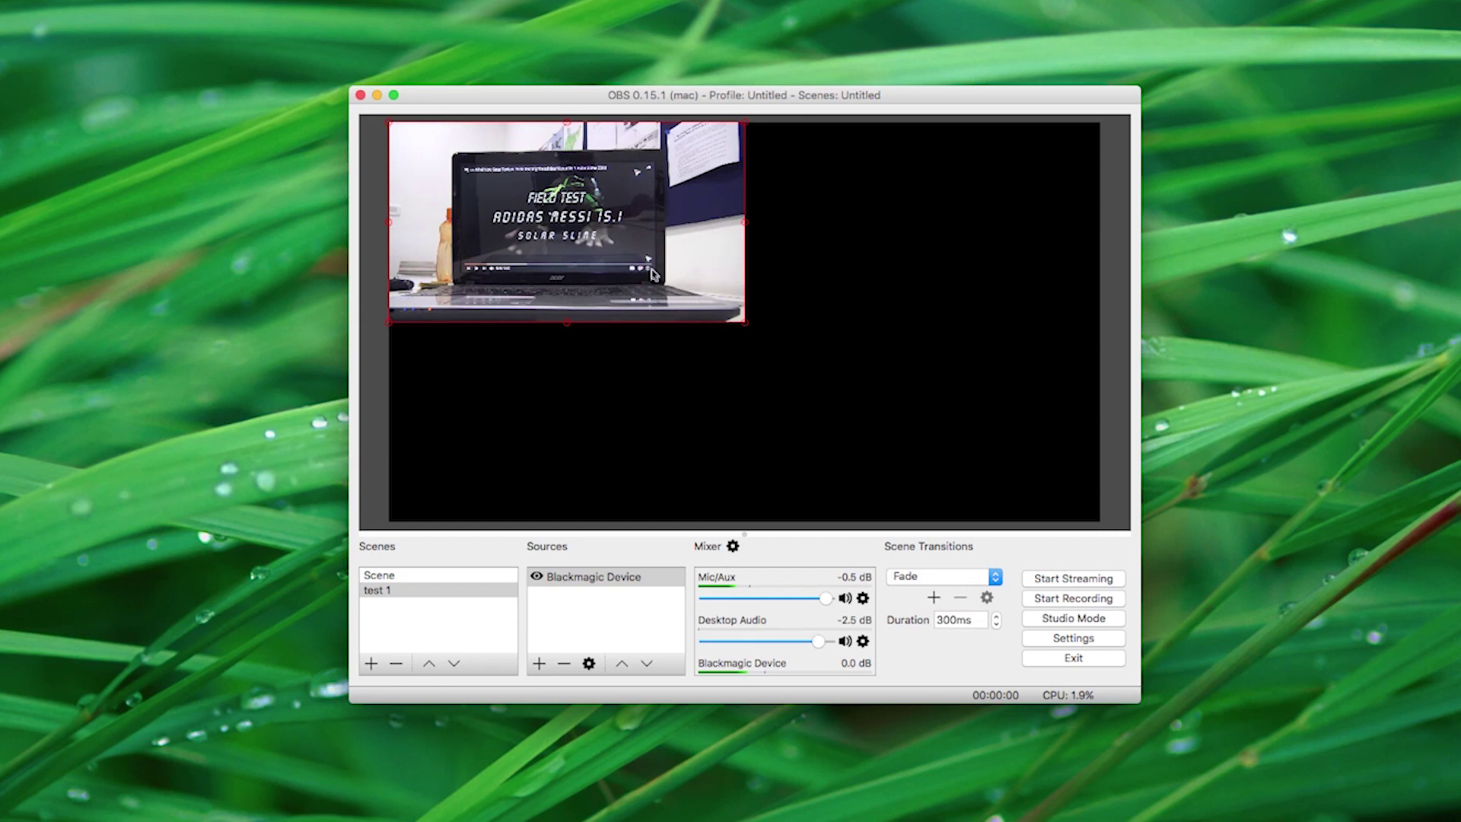
- Stretch the camera feed to fill the canvas and bring up the Stream page of Settings
drag(741, 325, 1095, 521)
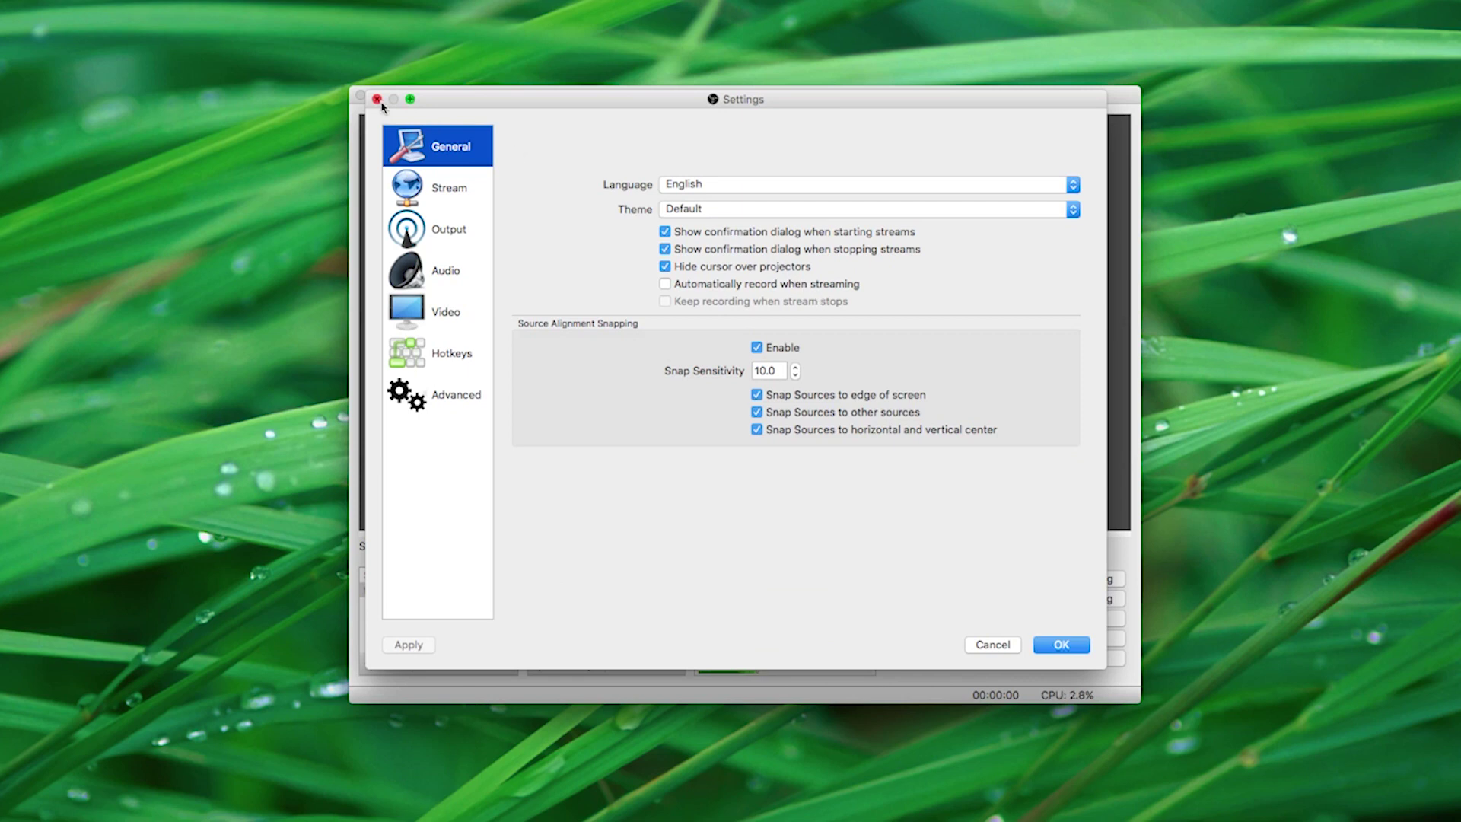
click(377, 100)
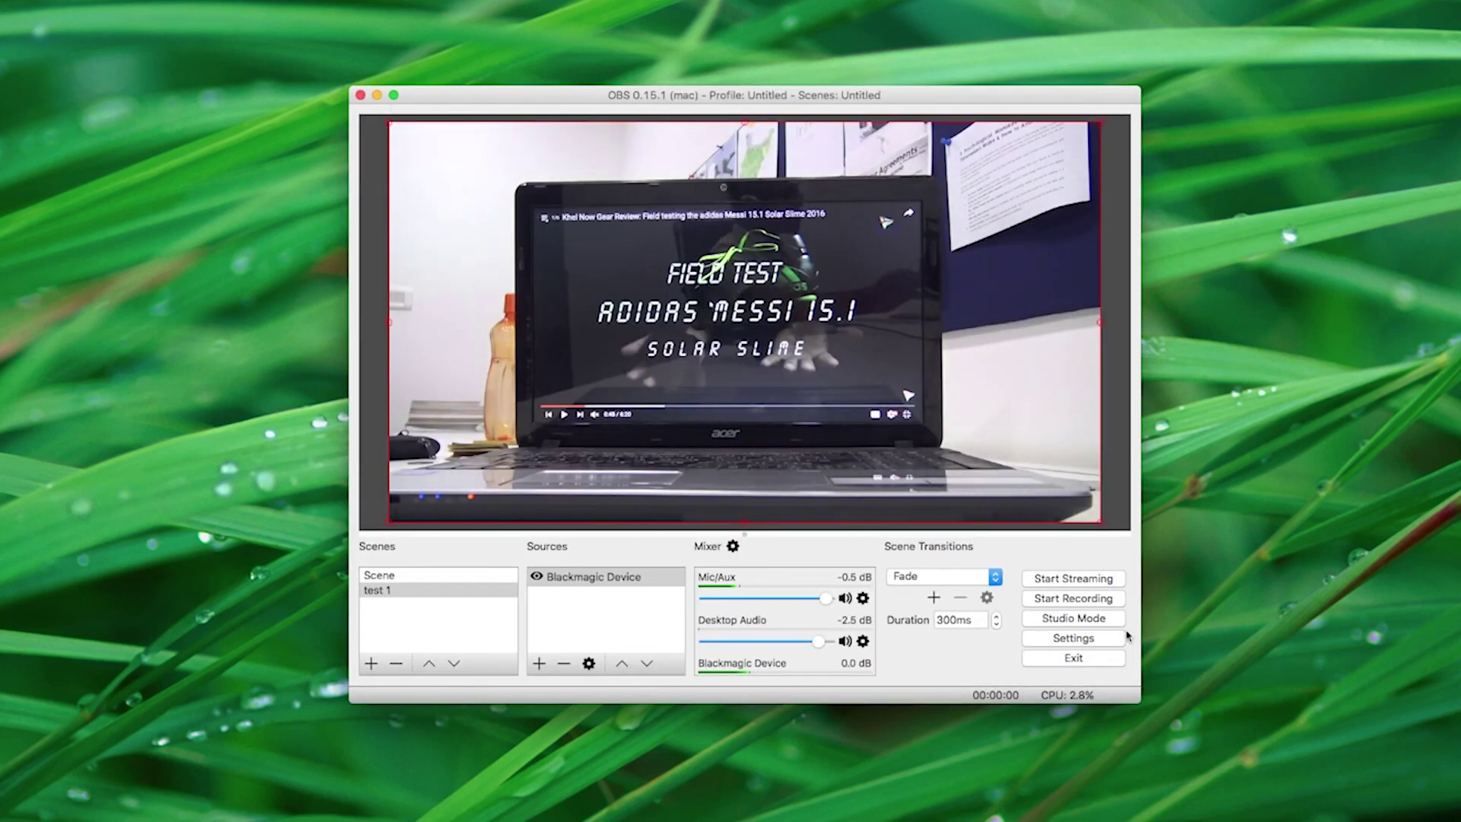
click(1073, 637)
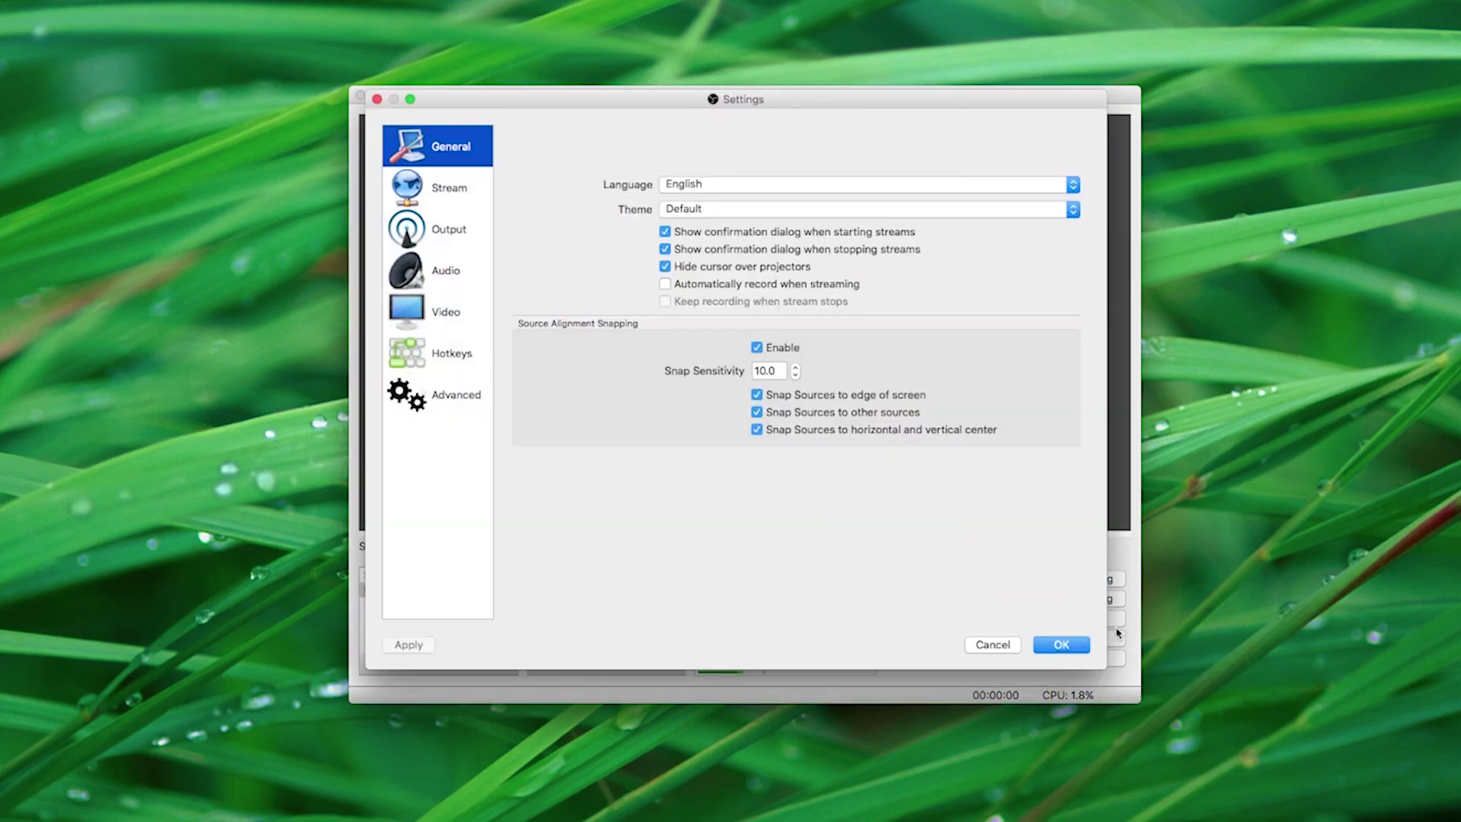
click(447, 198)
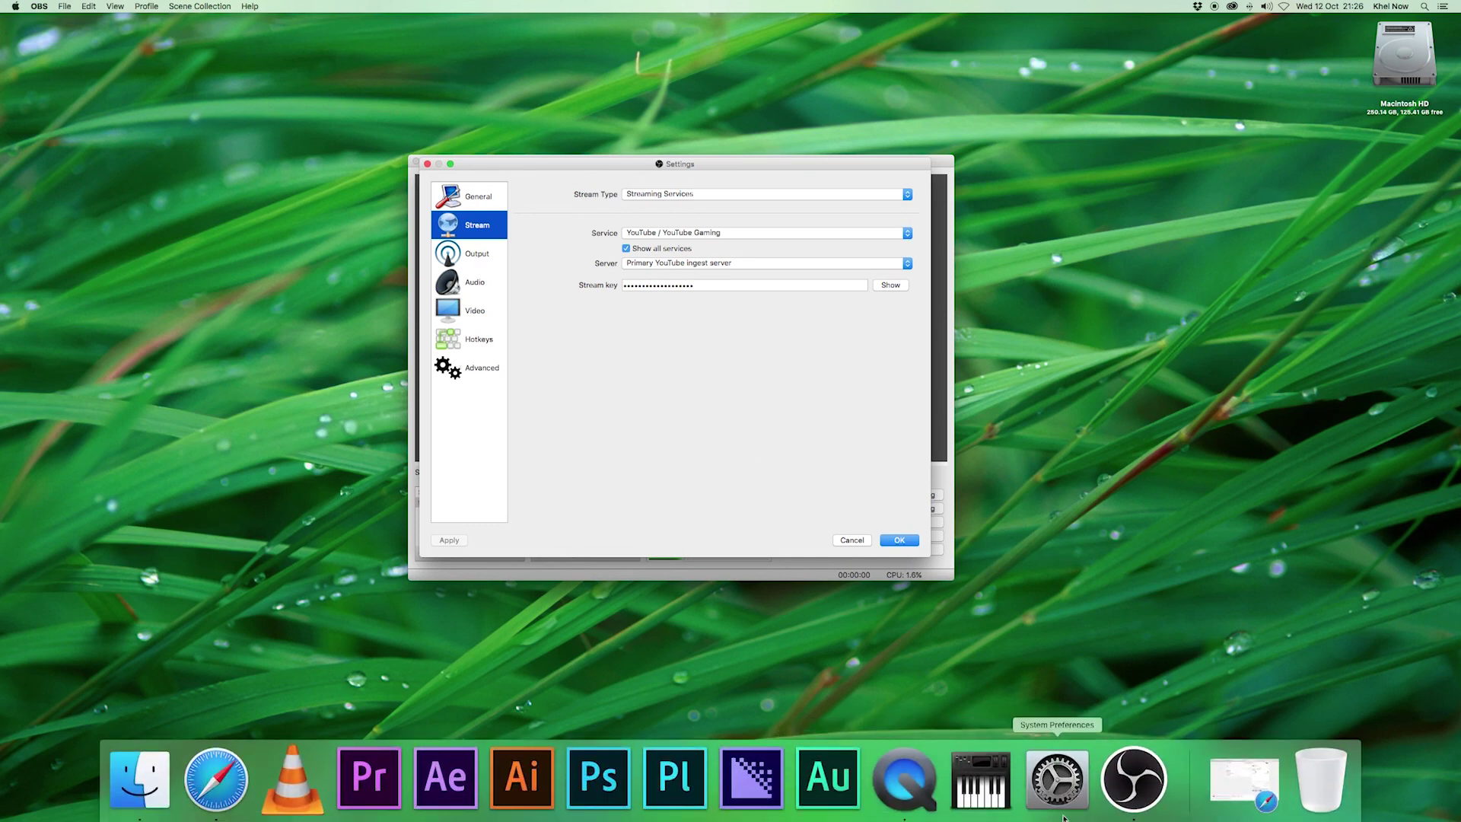
- Reveal and select the stream key in YouTube's Encoder Setup, then return to OBS Stream settings
click(1237, 781)
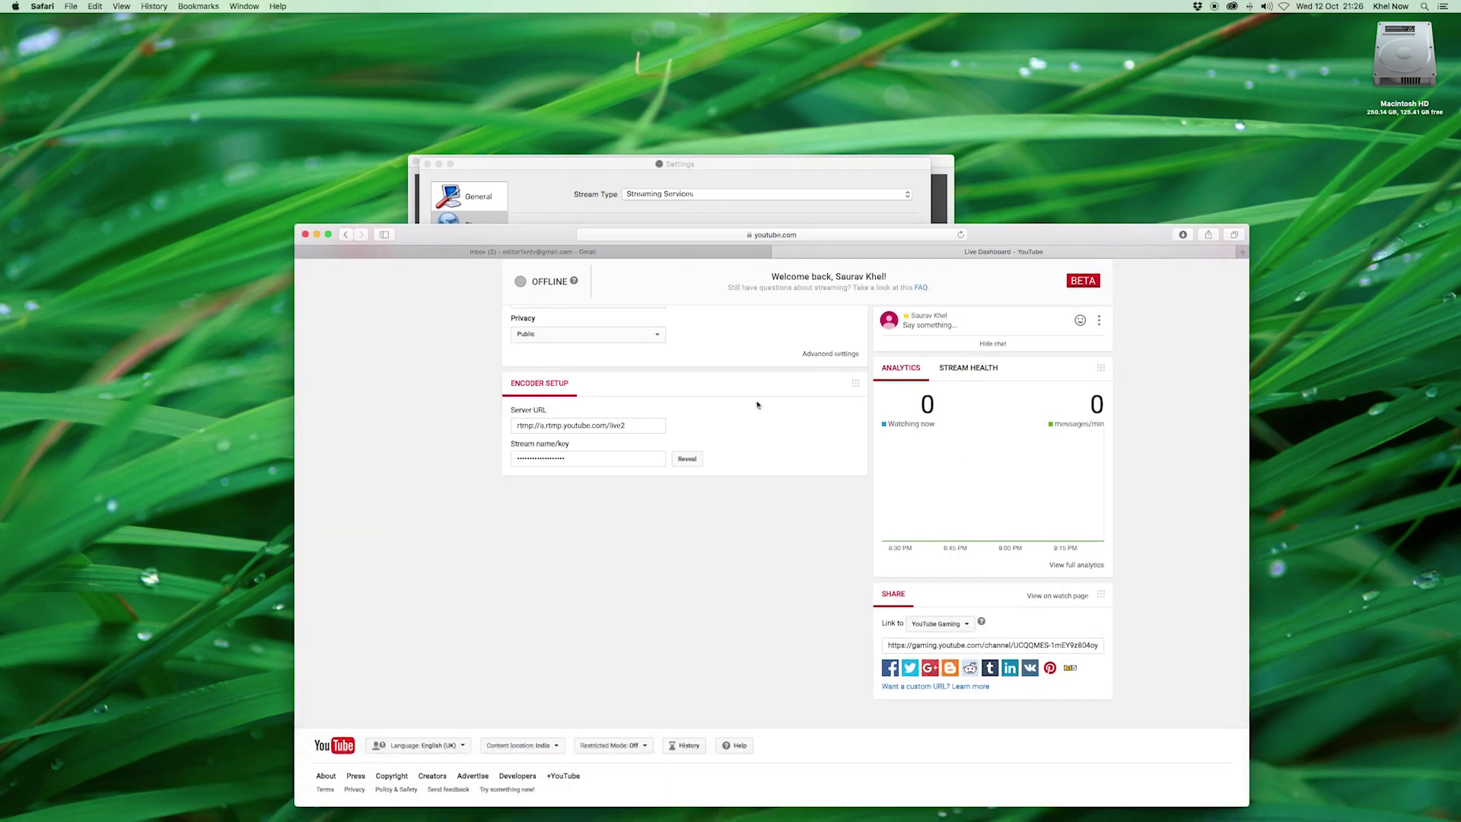
scroll(1183, 578, down, 1)
scroll(1183, 578, down, 10)
click(577, 454)
click(688, 456)
click(597, 456)
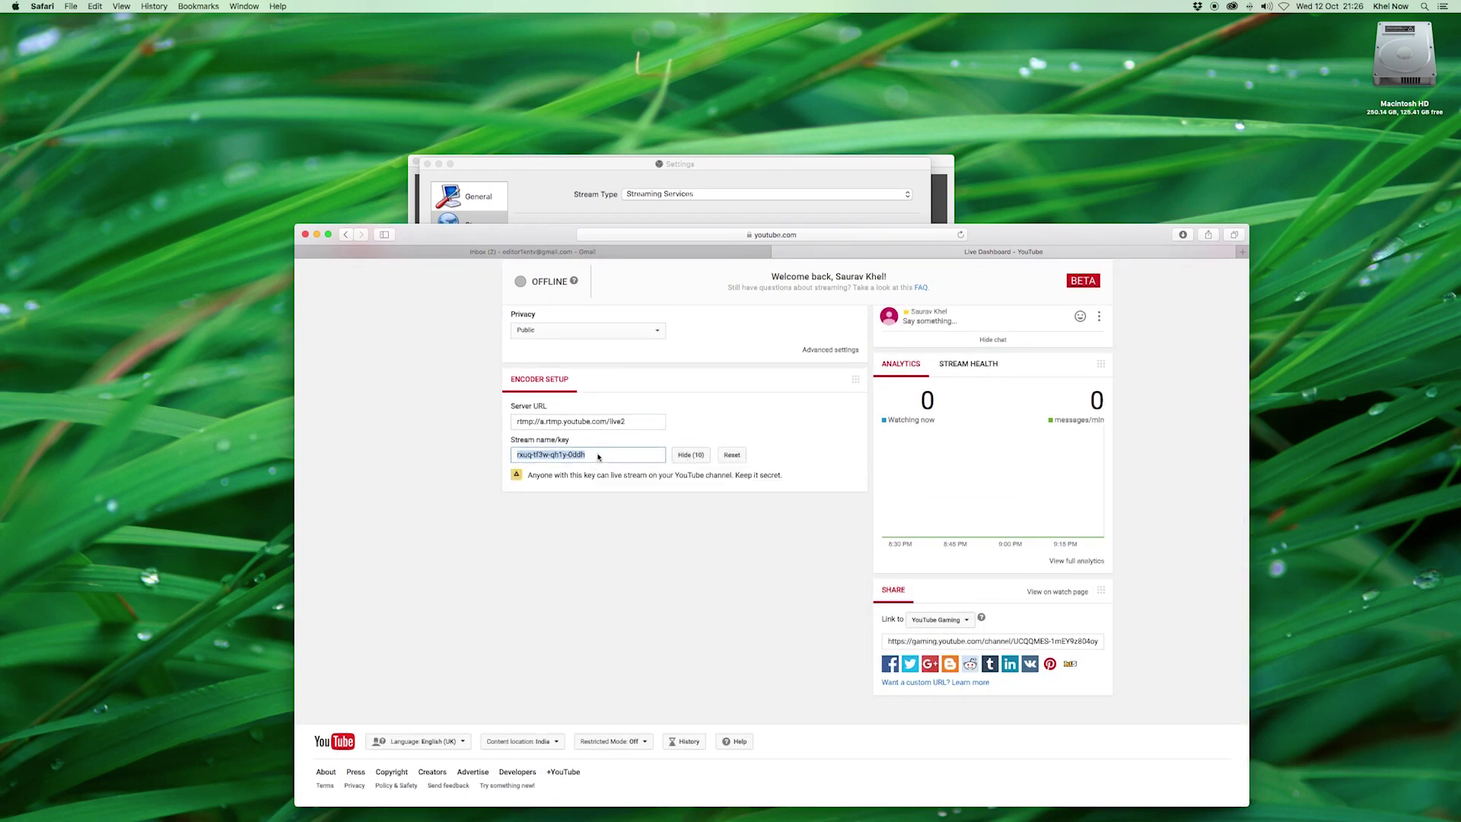
click(575, 167)
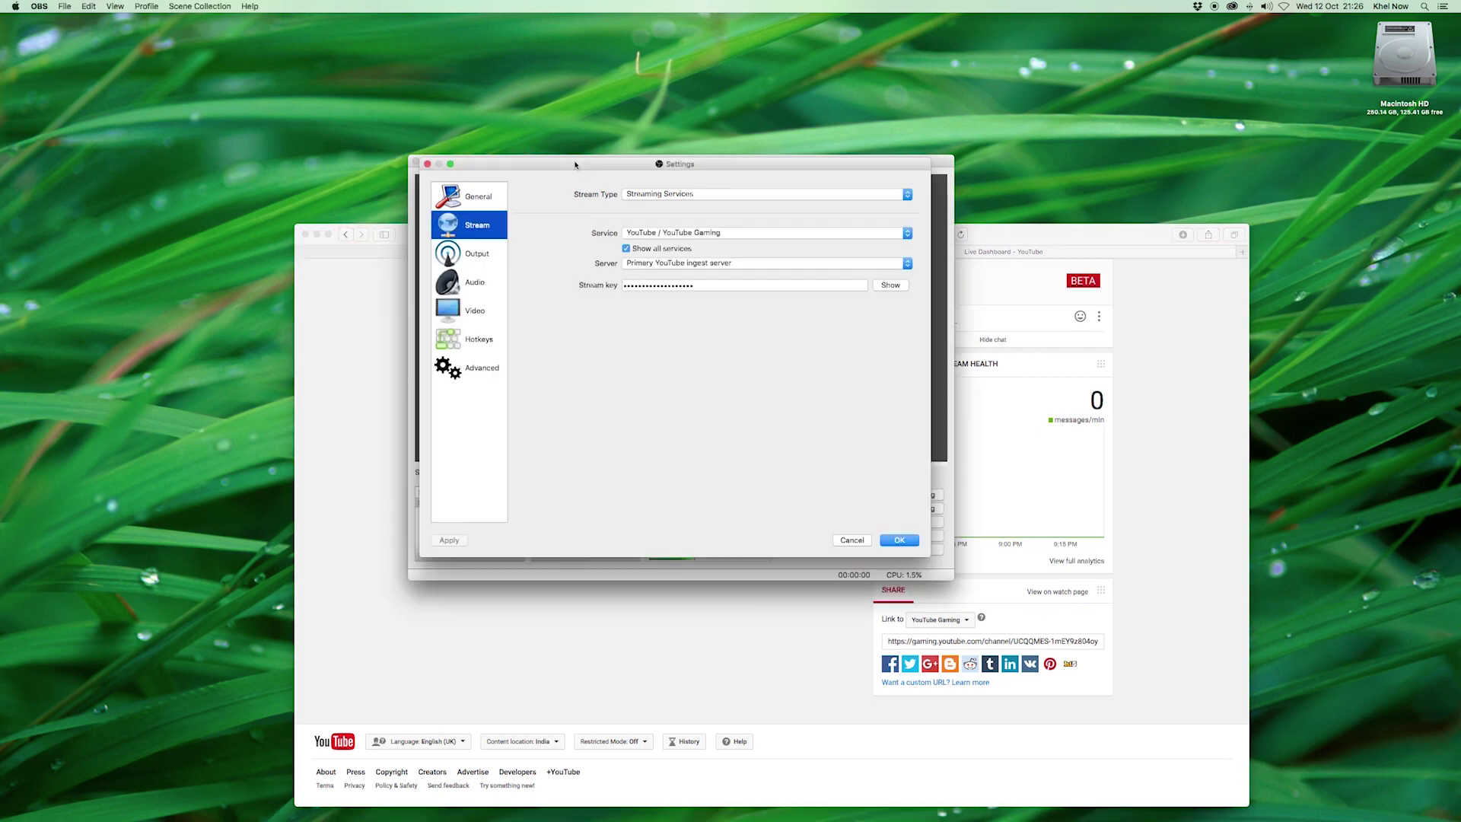
- Replace the Stream key field with the pasted YouTube stream key and save the settings
click(696, 285)
double_click(698, 284)
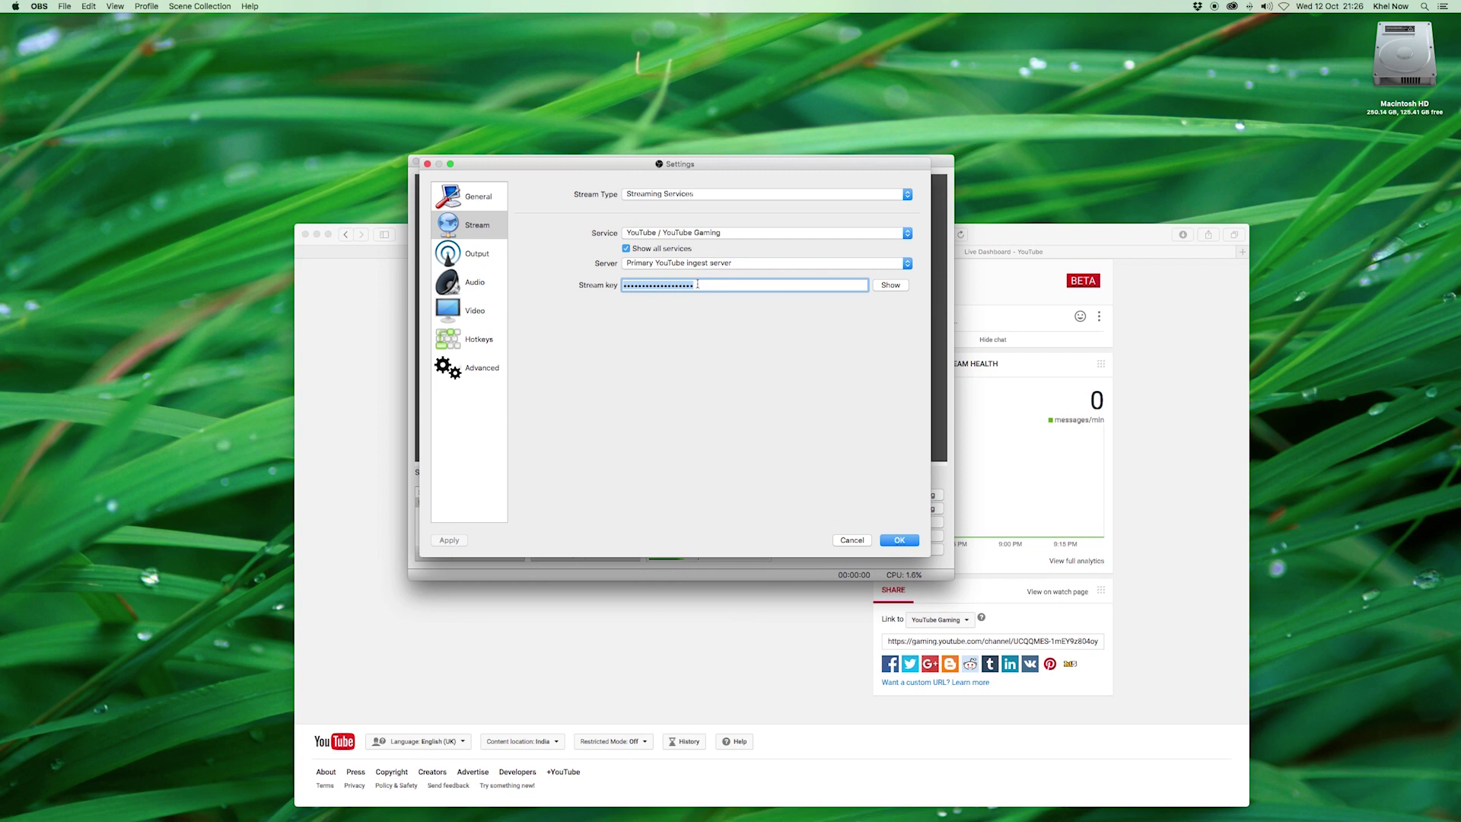
key(super+v)
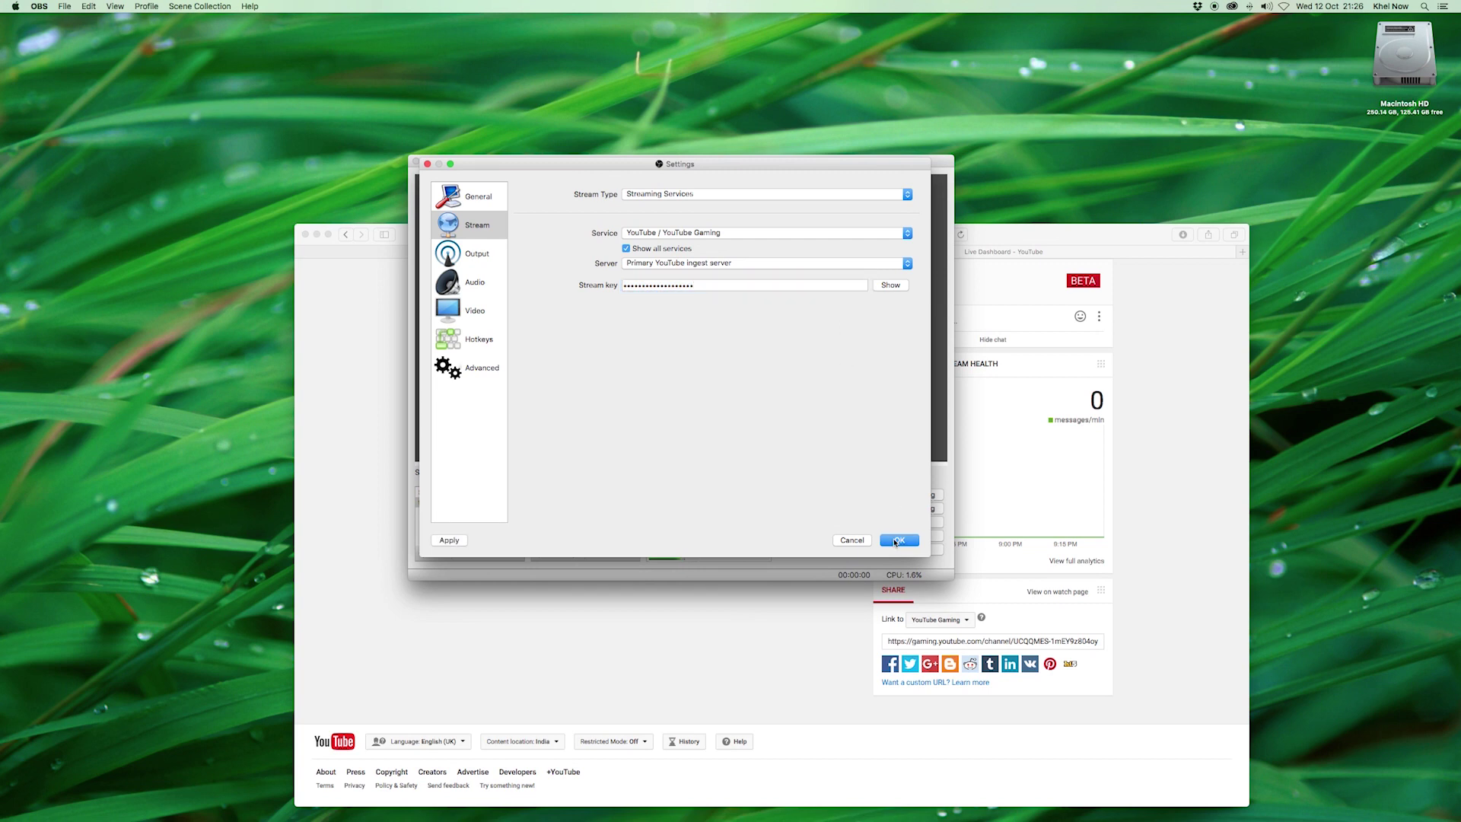
click(895, 541)
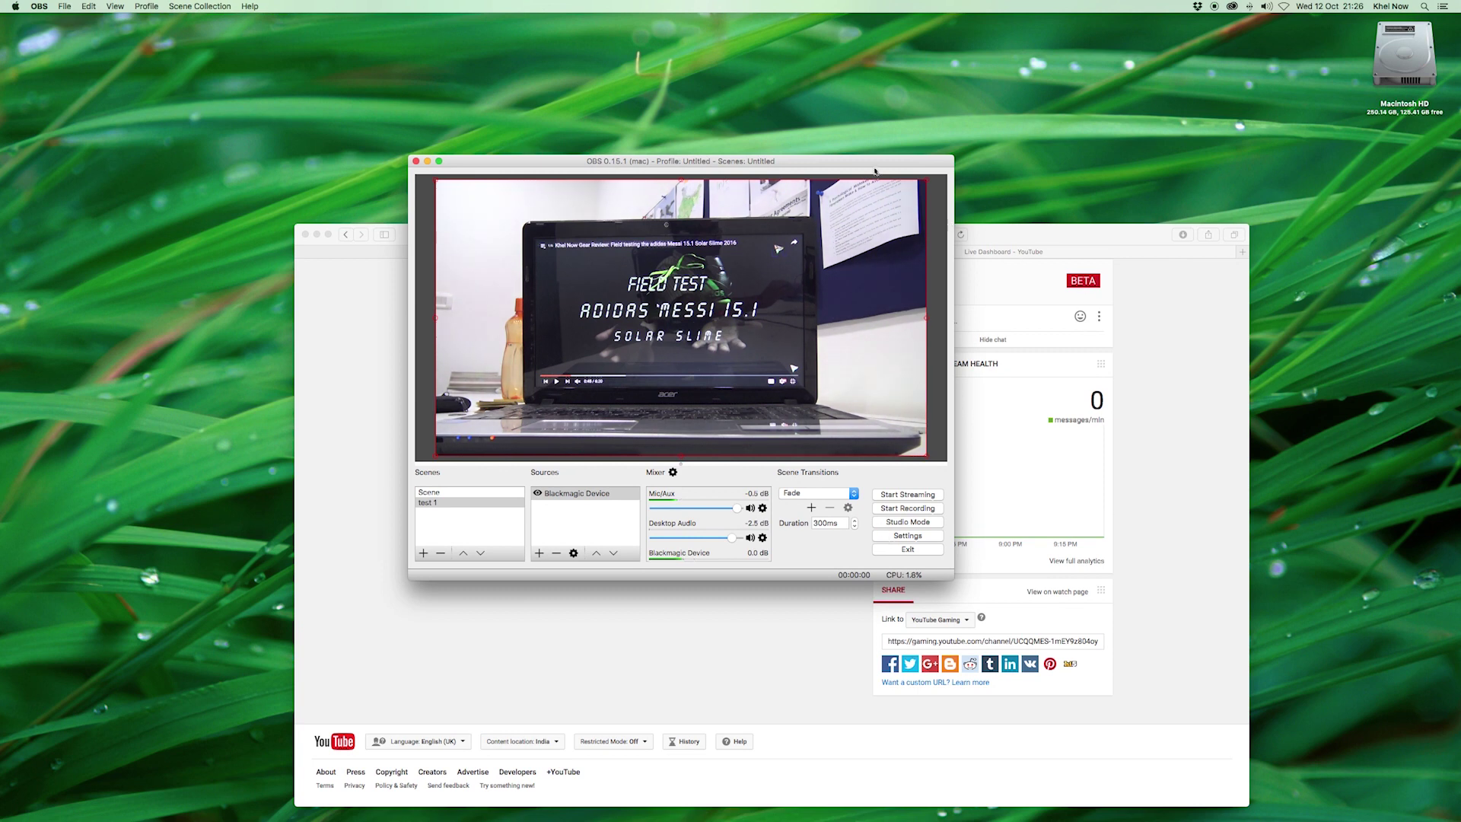
- Arrange the windows so OBS sits beside the YouTube Live Dashboard
mouse_move(875, 169)
mouse_down()
mouse_move(1071, 274)
mouse_move(711, 139)
mouse_move(754, 142)
mouse_up()
drag(989, 267, 1146, 211)
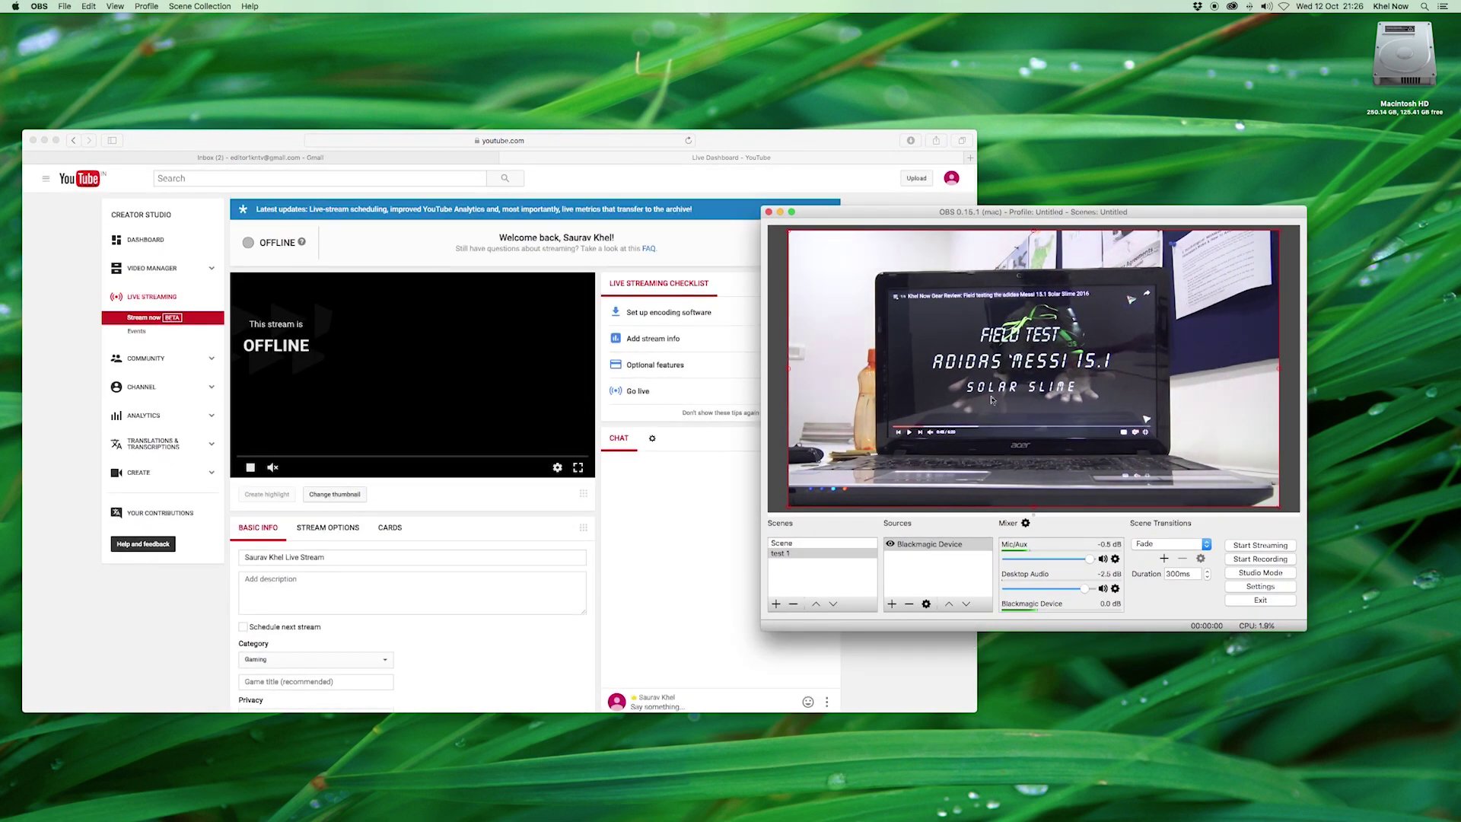
- Start streaming the Blackmagic camera feed to YouTube and confirm the prompt
click(1253, 547)
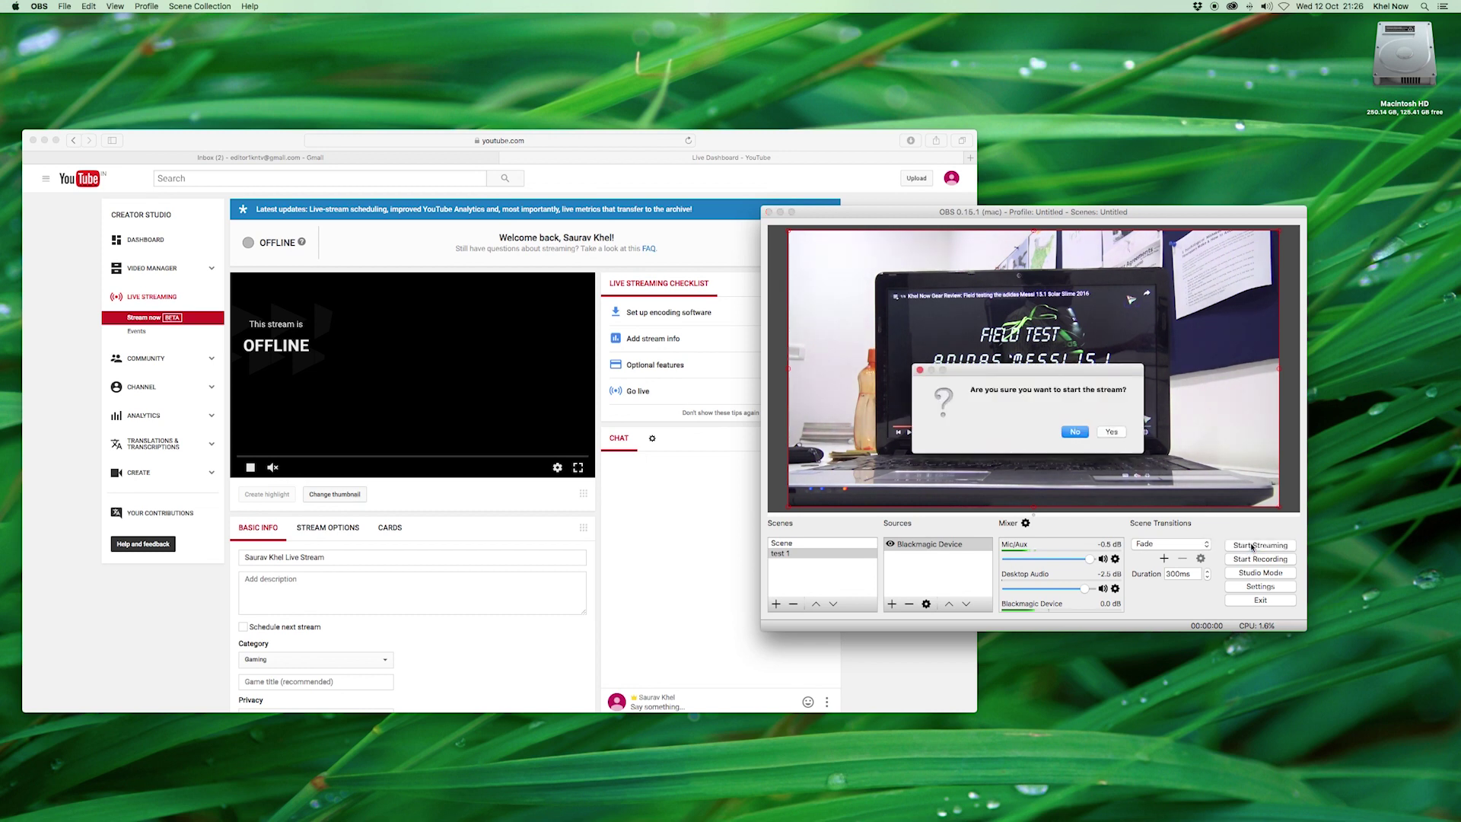
click(1112, 432)
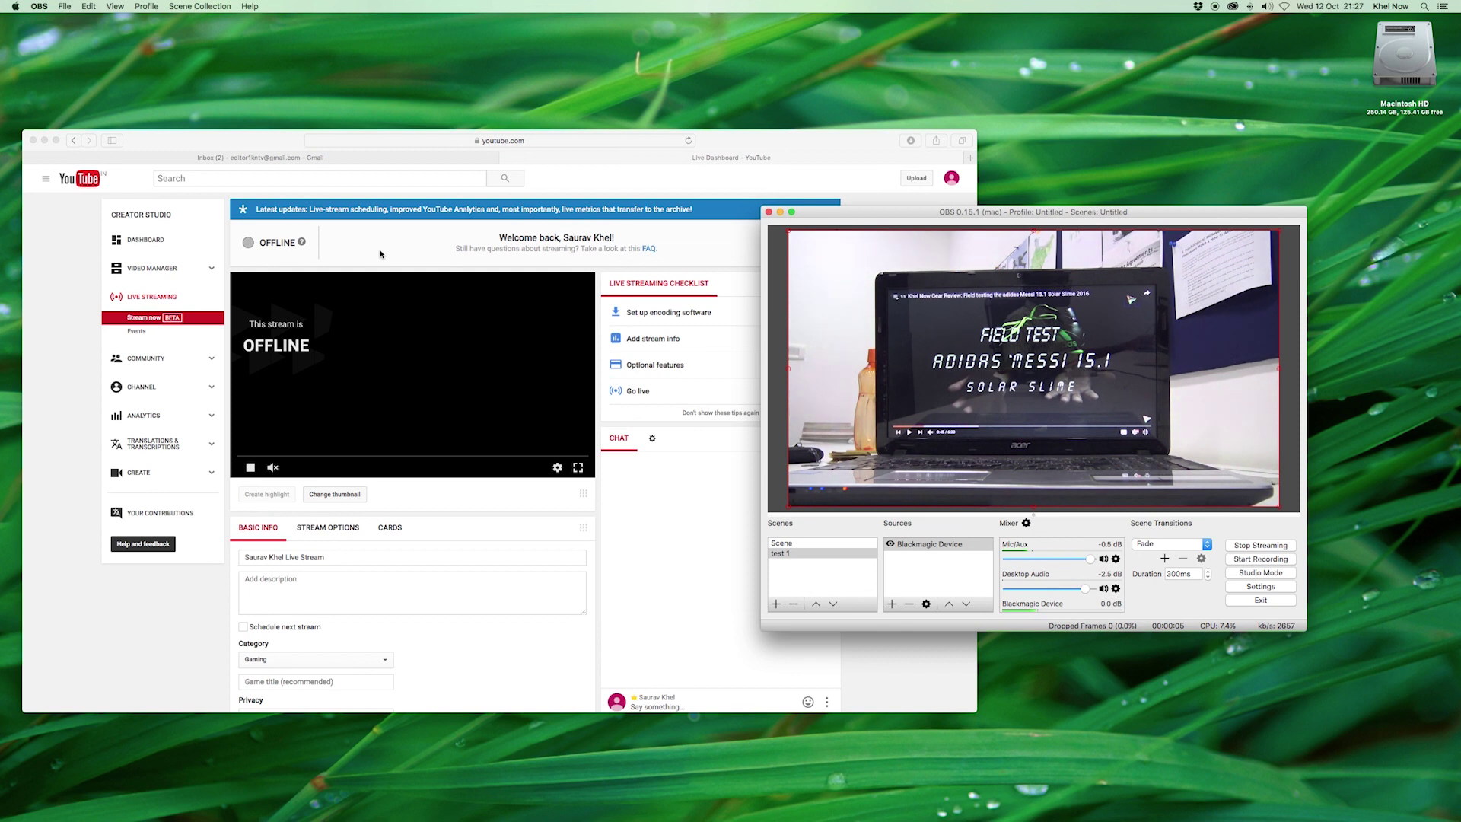
- Dismiss the dashboard's Latest updates banner and bring OBS forward once the status reads LIVE
click(381, 253)
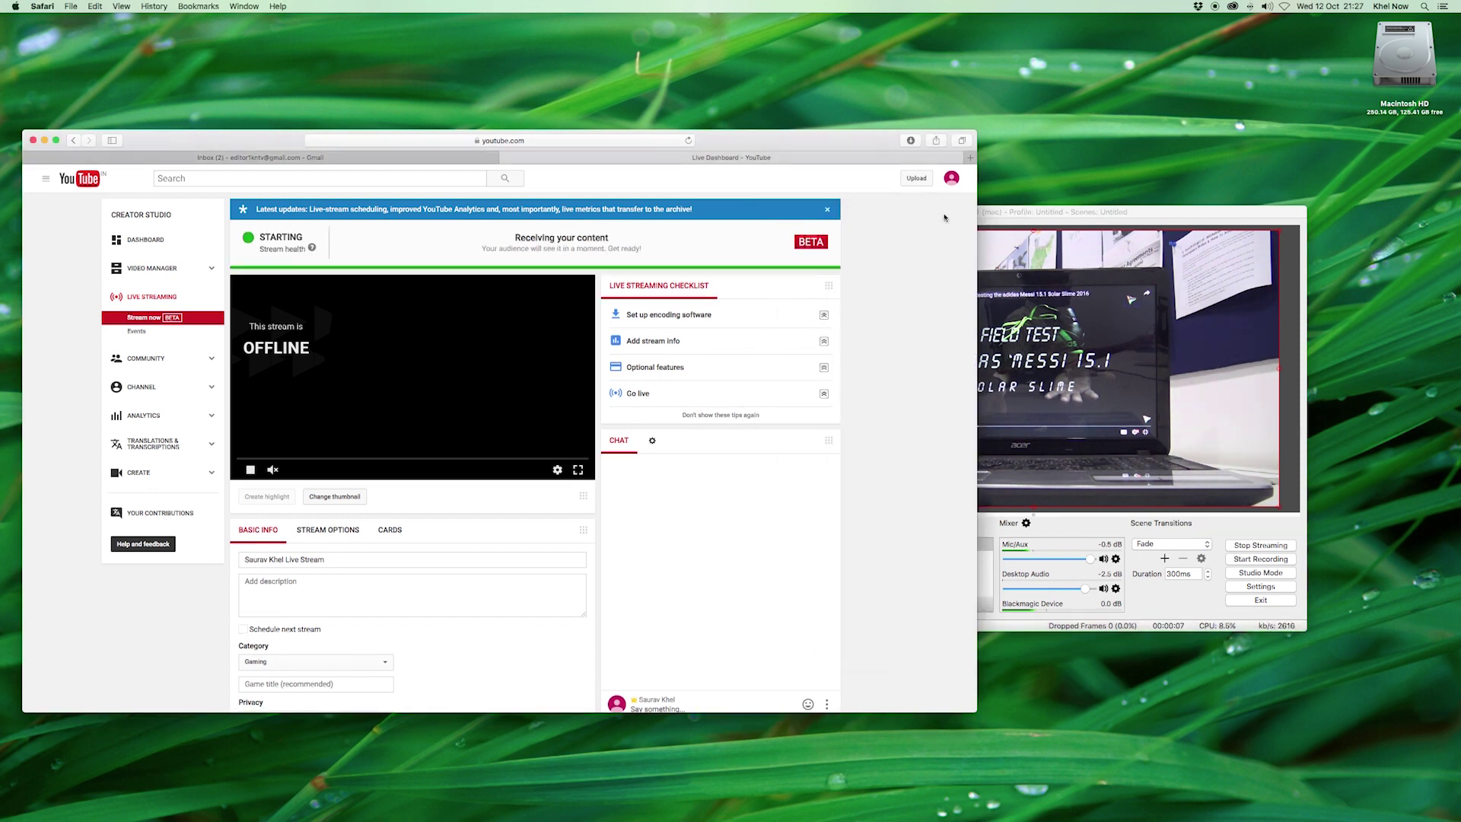
click(828, 210)
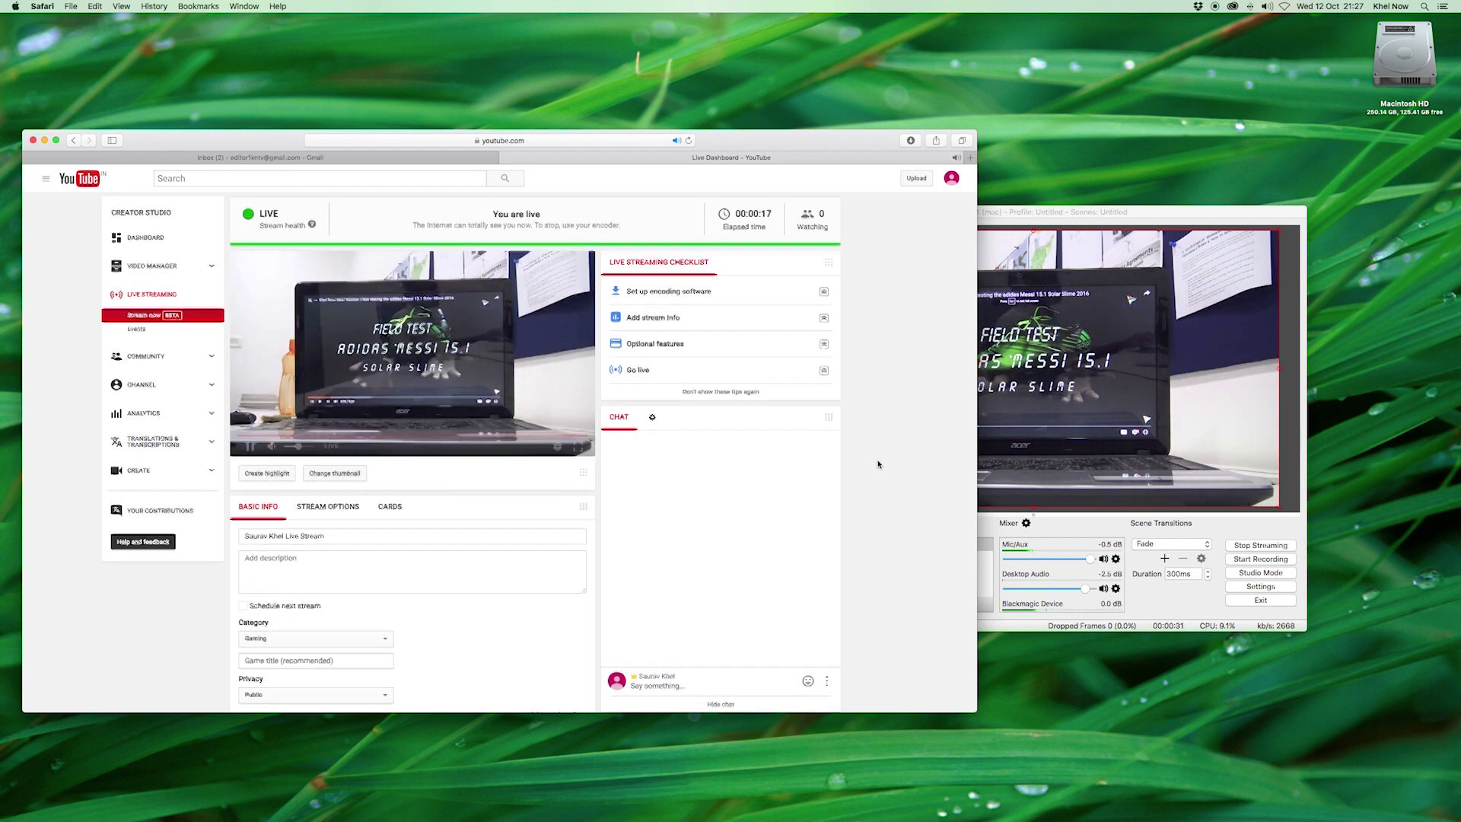
scroll(874, 461, down, 2)
drag(1144, 225, 1207, 245)
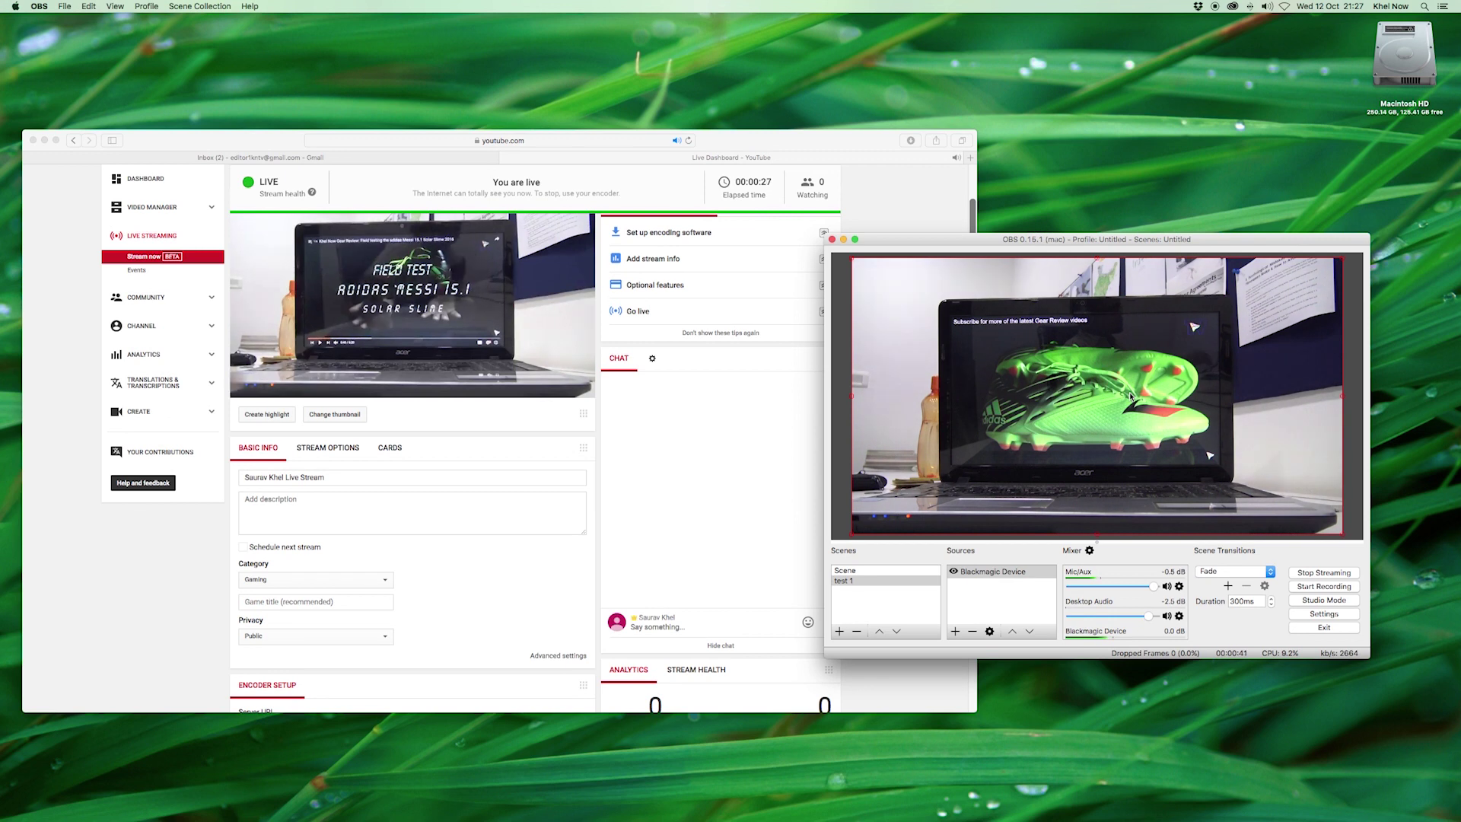
scroll(515, 359, up, 3)
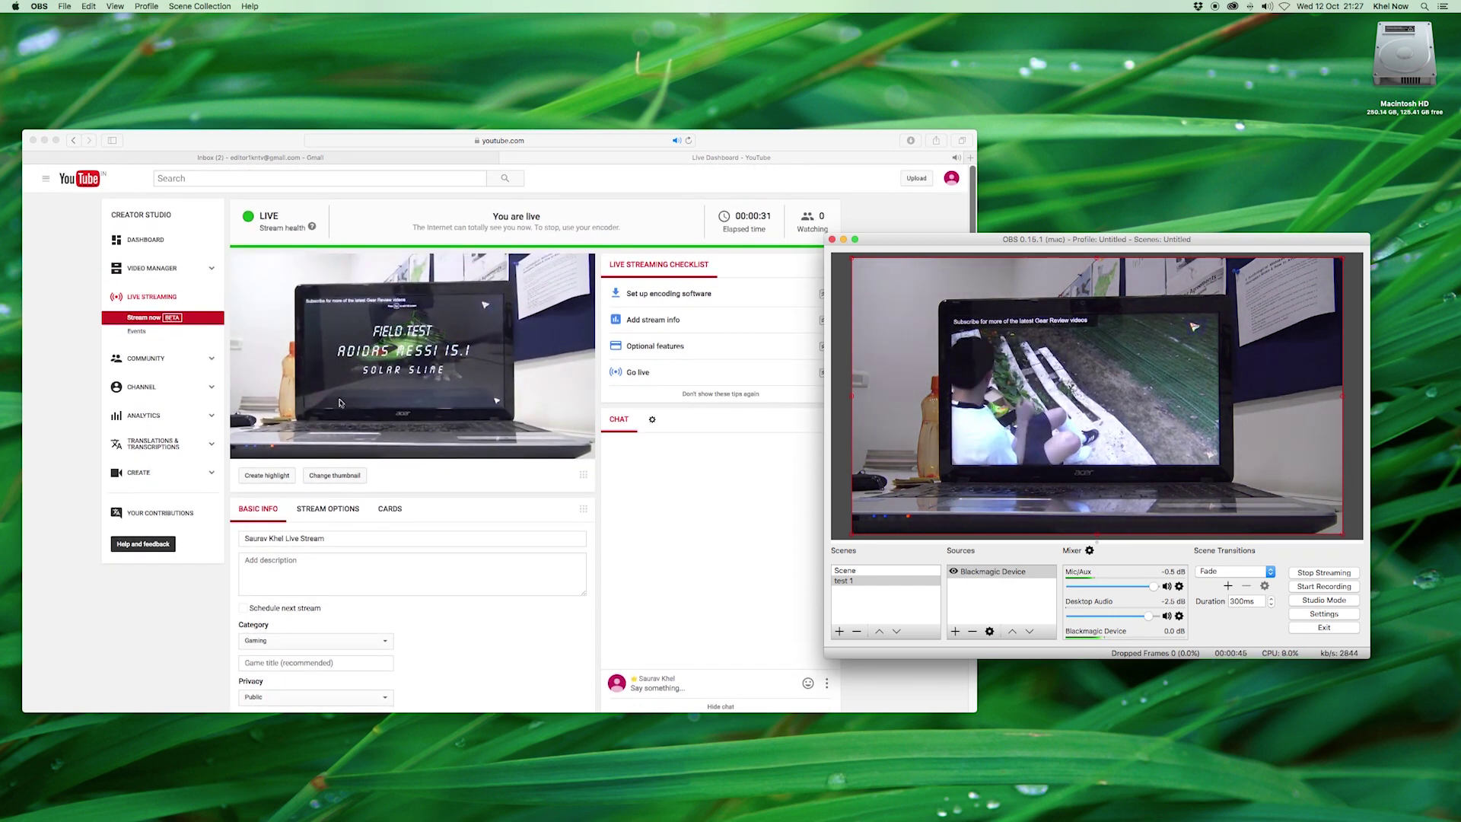
- Review the live broadcast and select the Server URL in Encoder Setup before returning to OBS
click(394, 394)
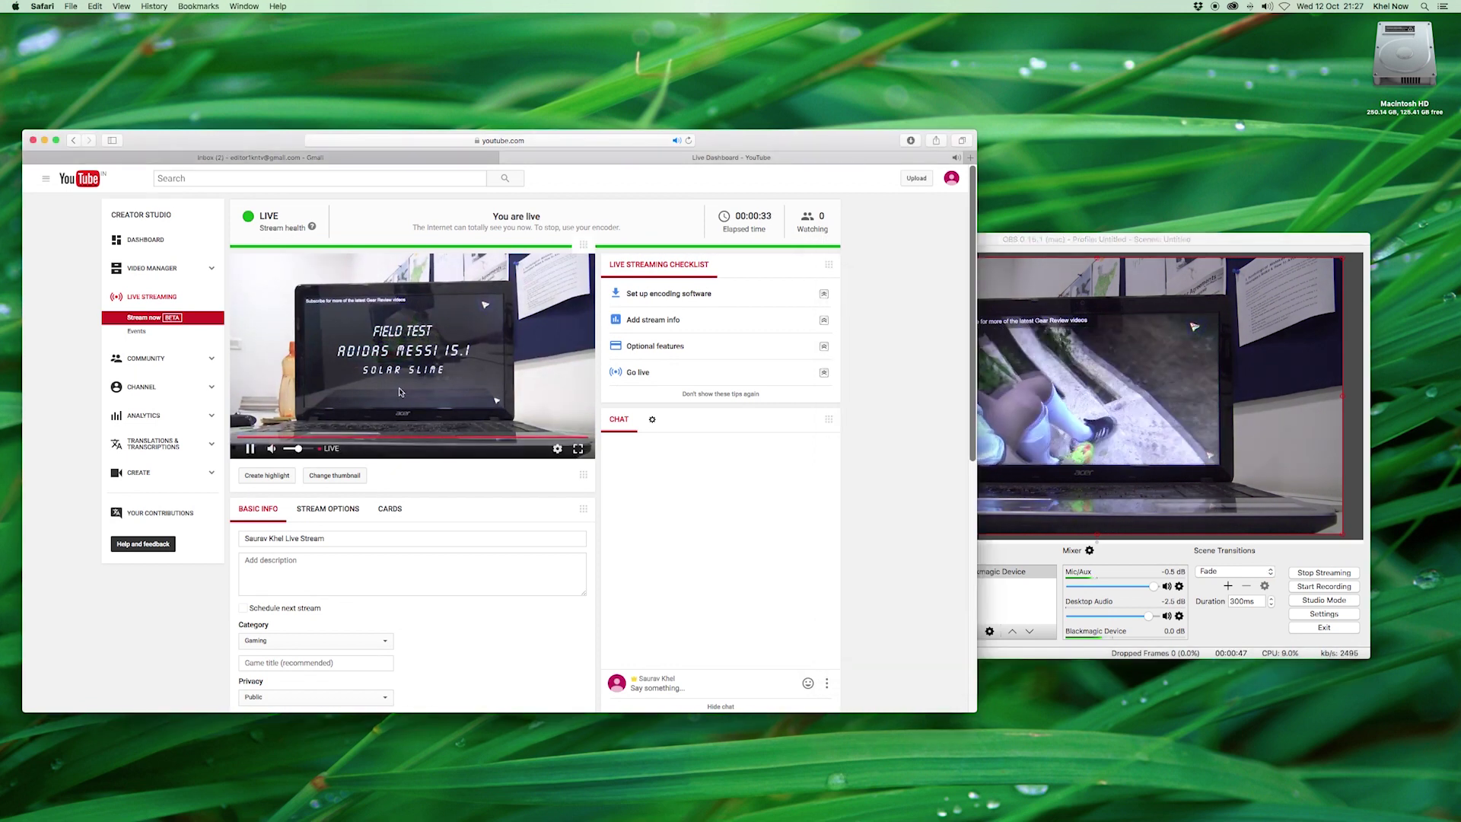
click(1159, 314)
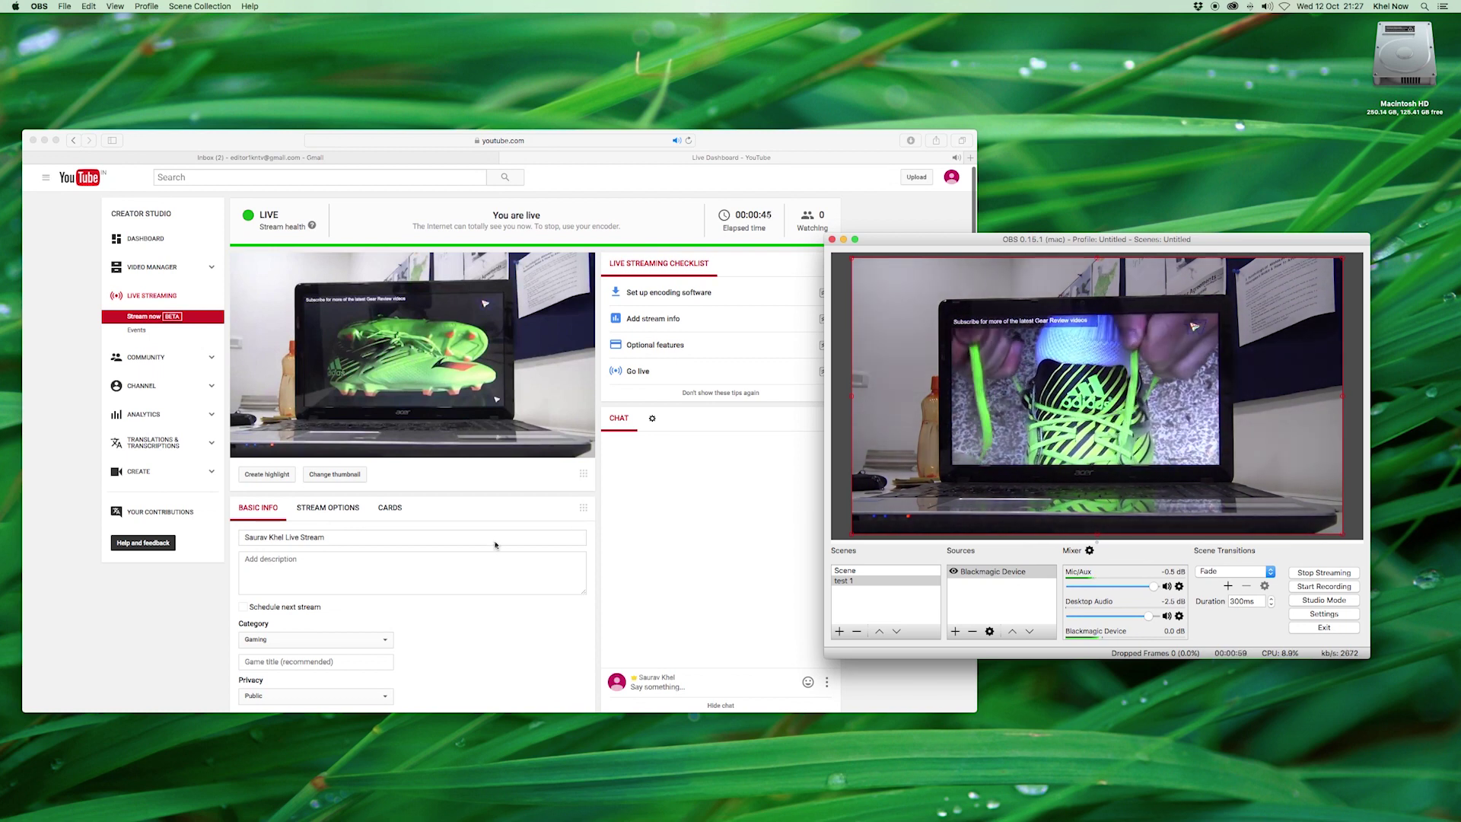
scroll(502, 543, down, 5)
scroll(497, 542, down, 2)
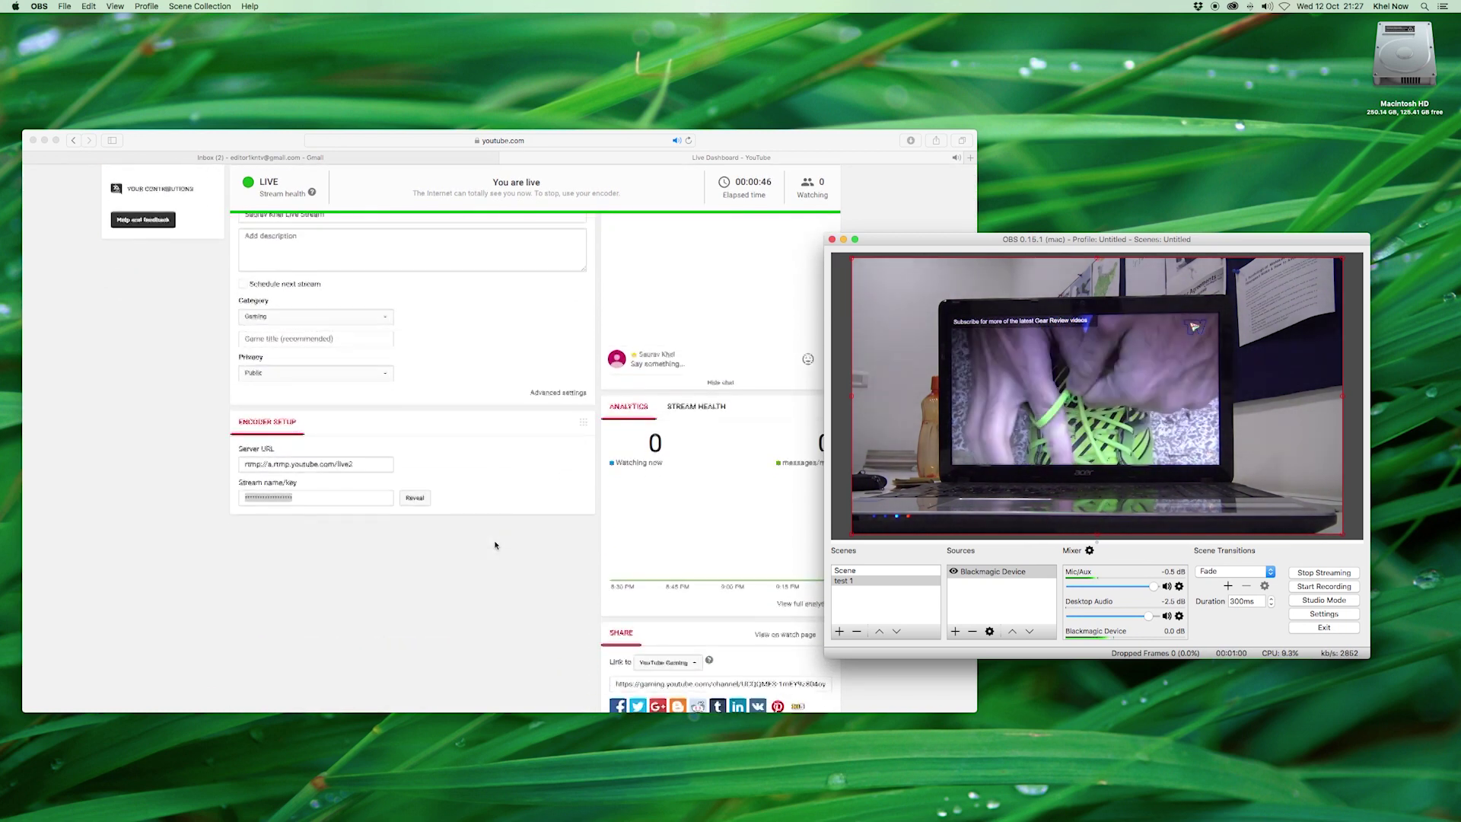
click(315, 466)
click(317, 462)
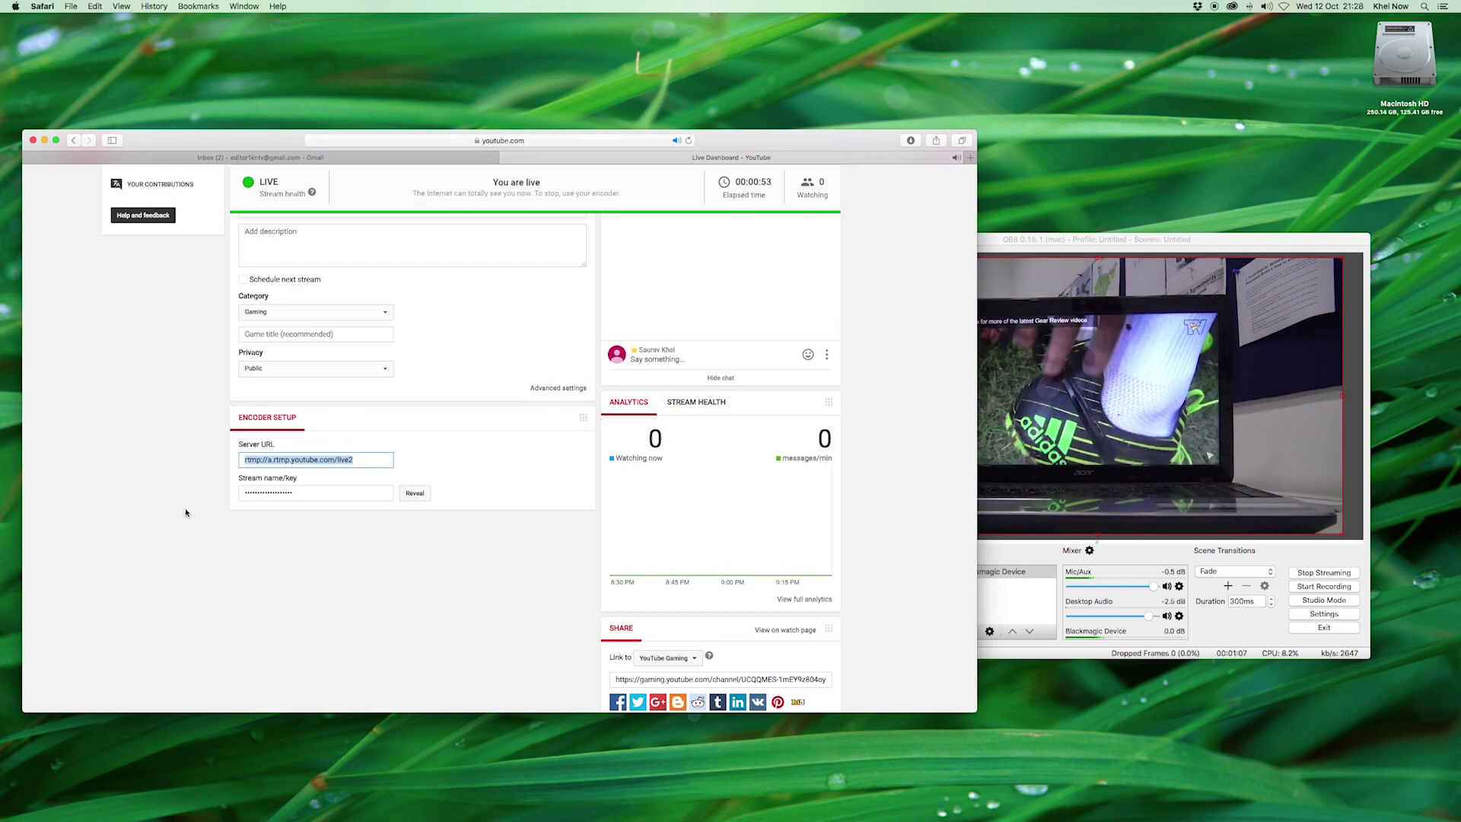
scroll(859, 429, up, 5)
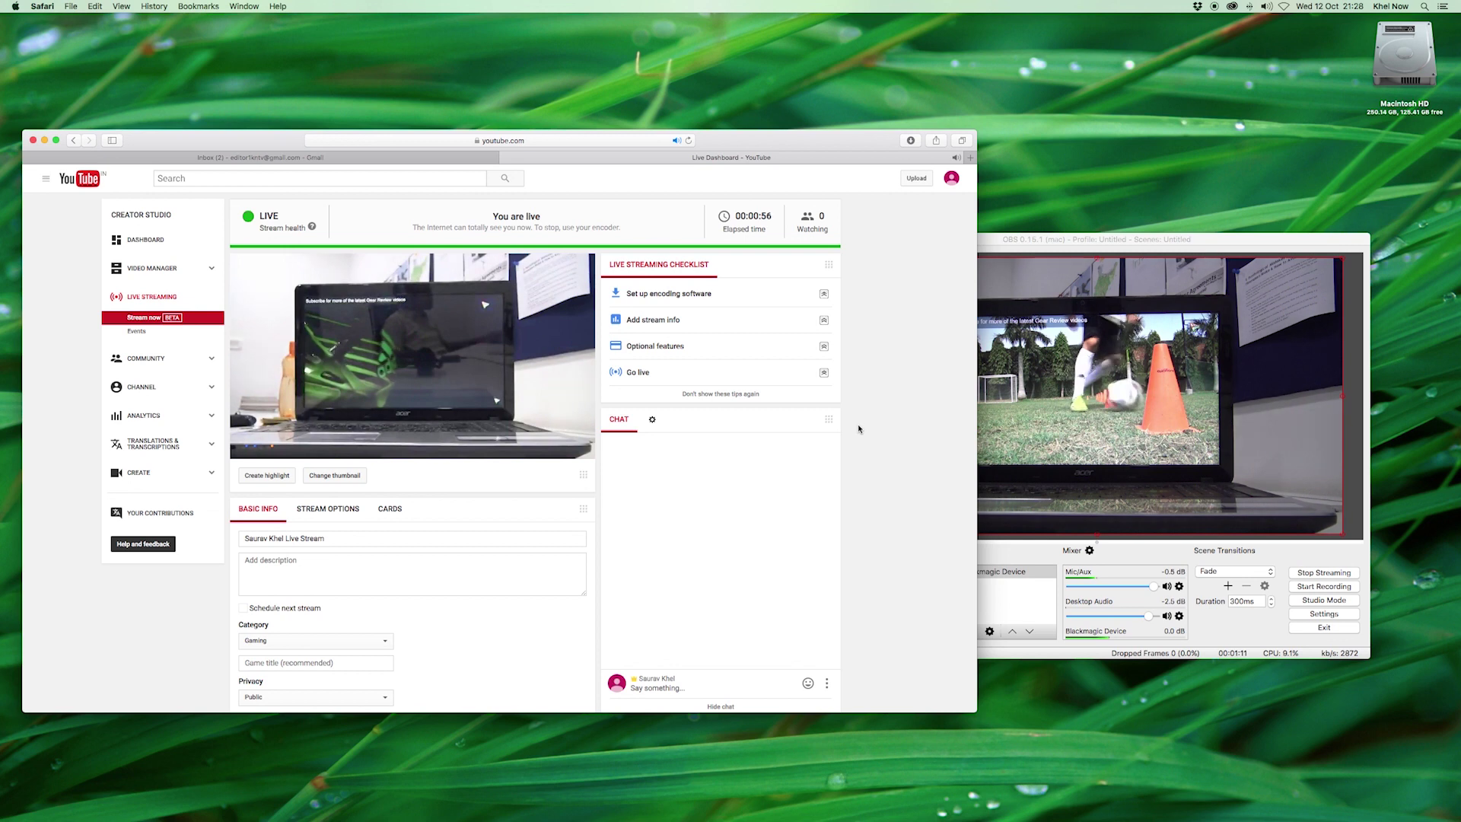
click(1169, 314)
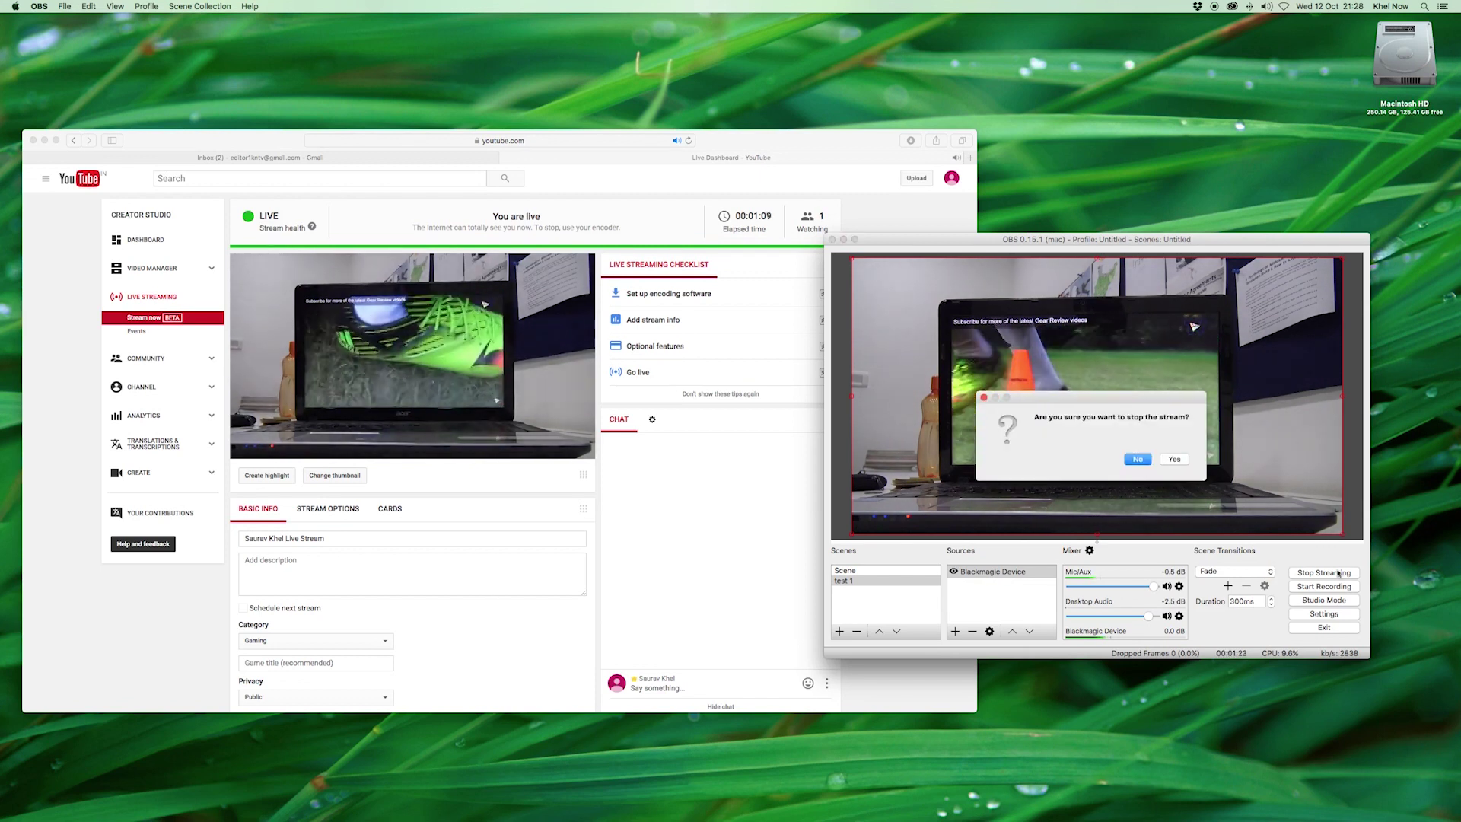
- Confirm stopping the stream and check the dashboard reporting Stream complete and offline
click(1175, 460)
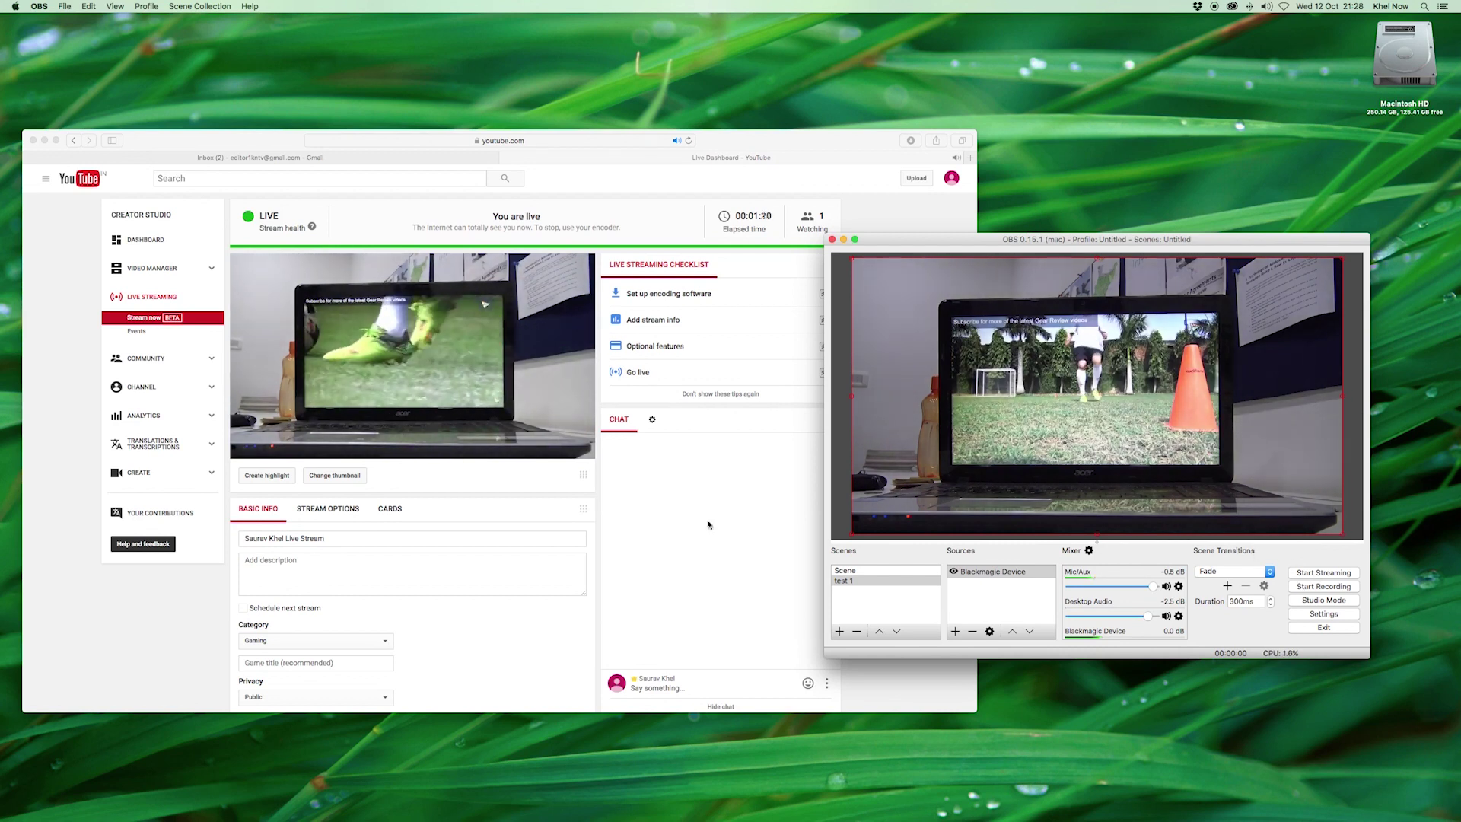
click(795, 139)
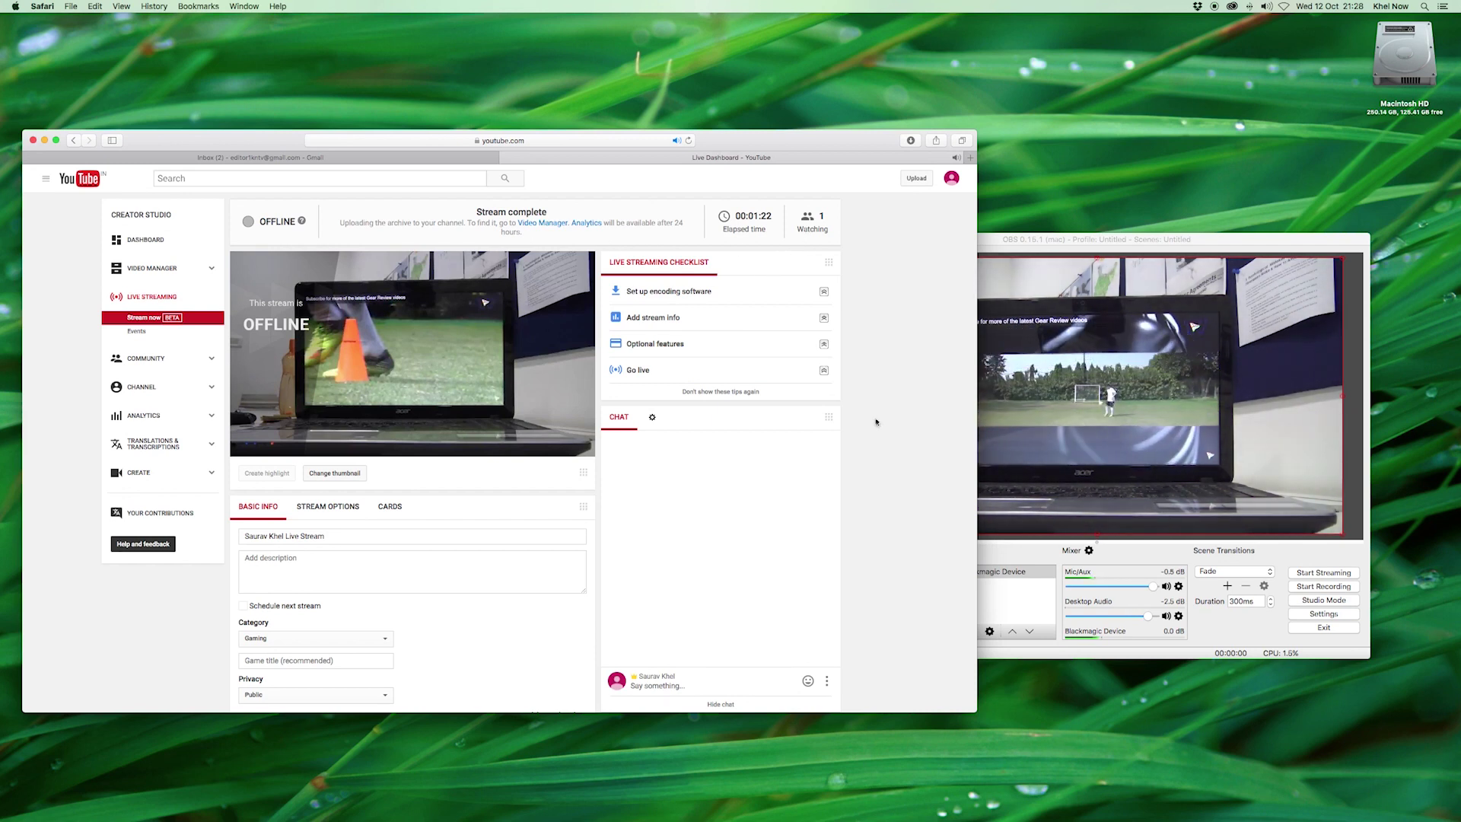
scroll(876, 423, down, 10)
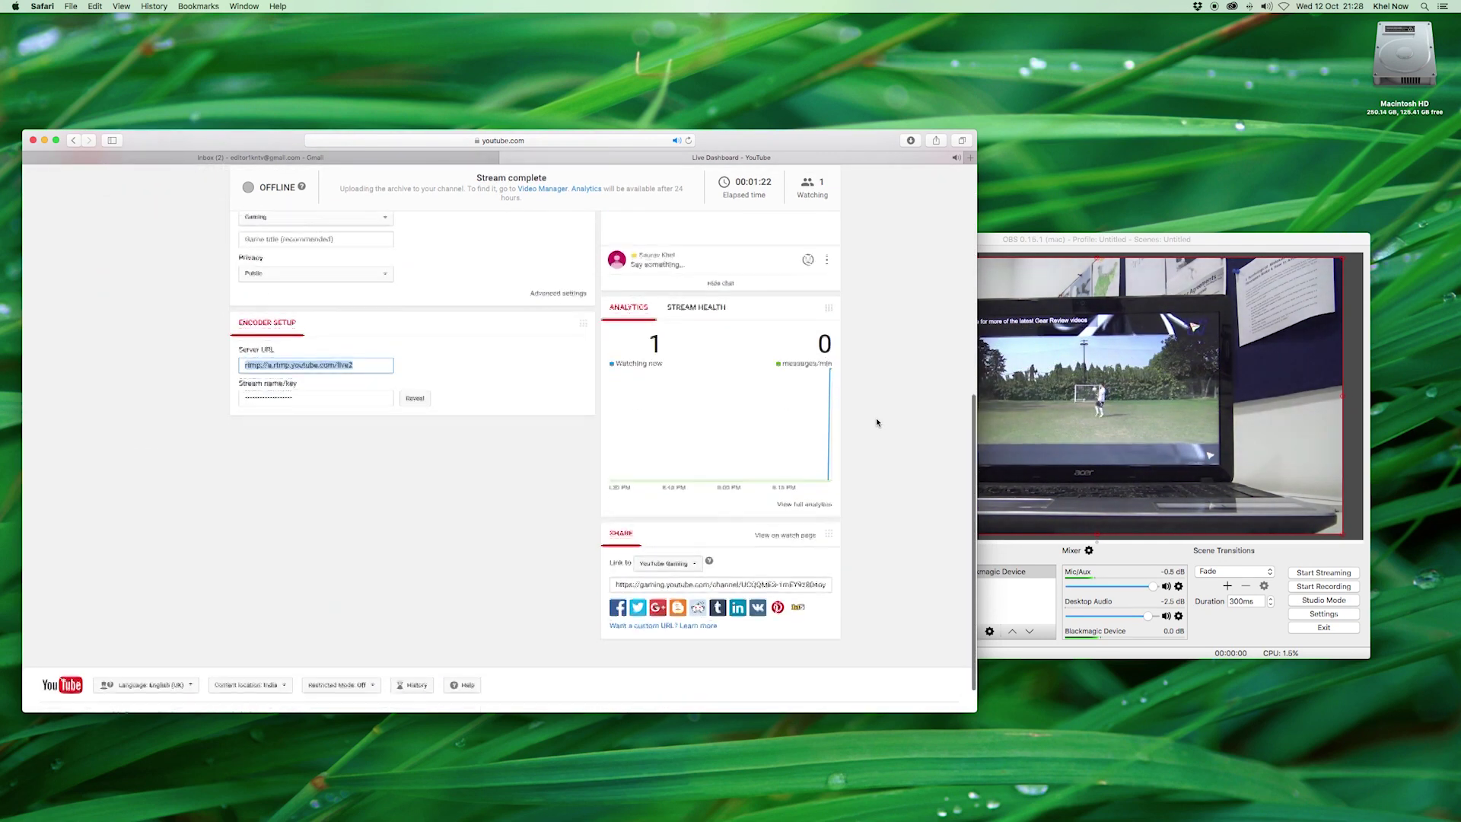
scroll(876, 422, up, 10)
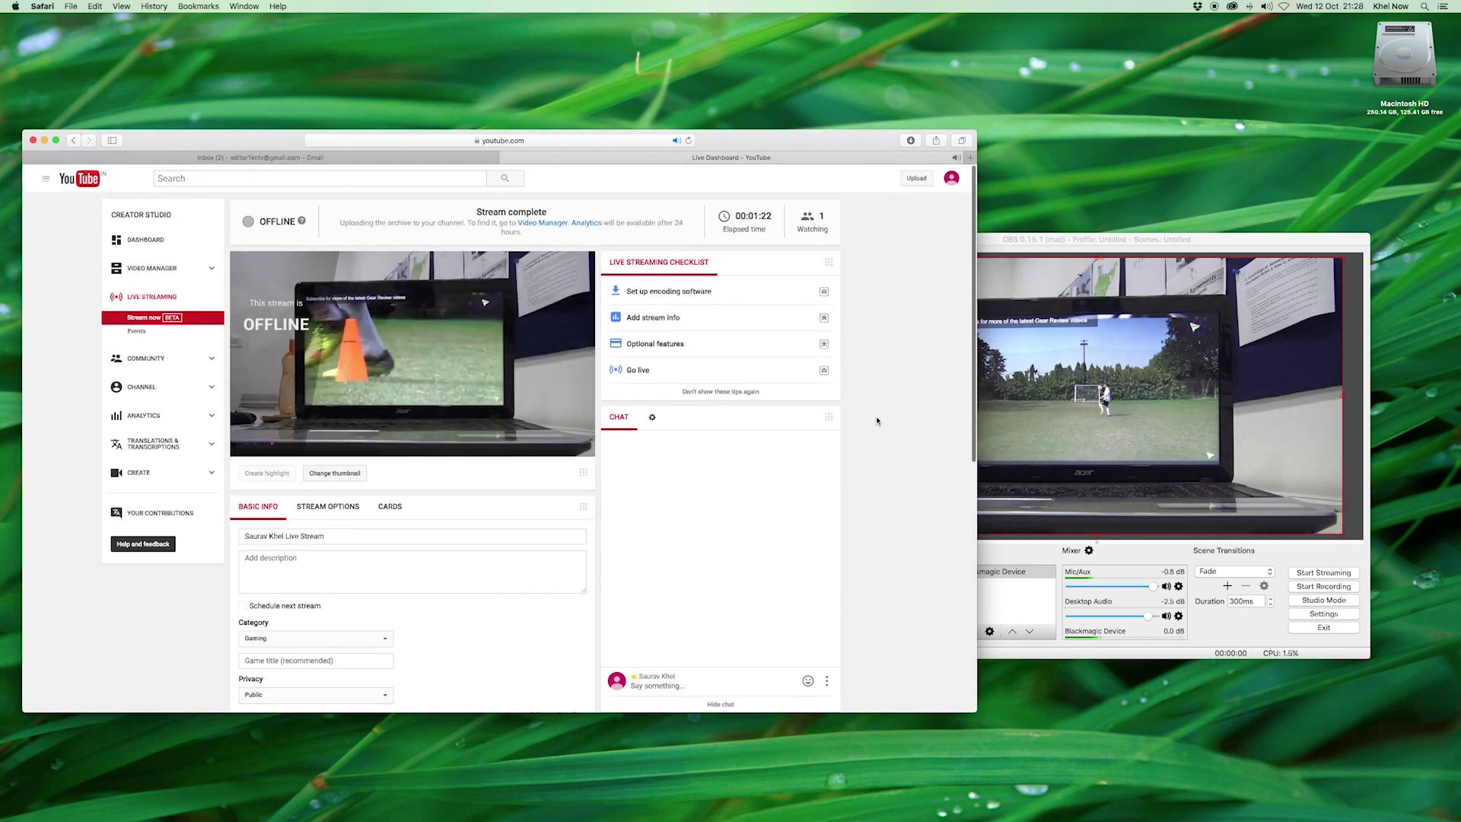